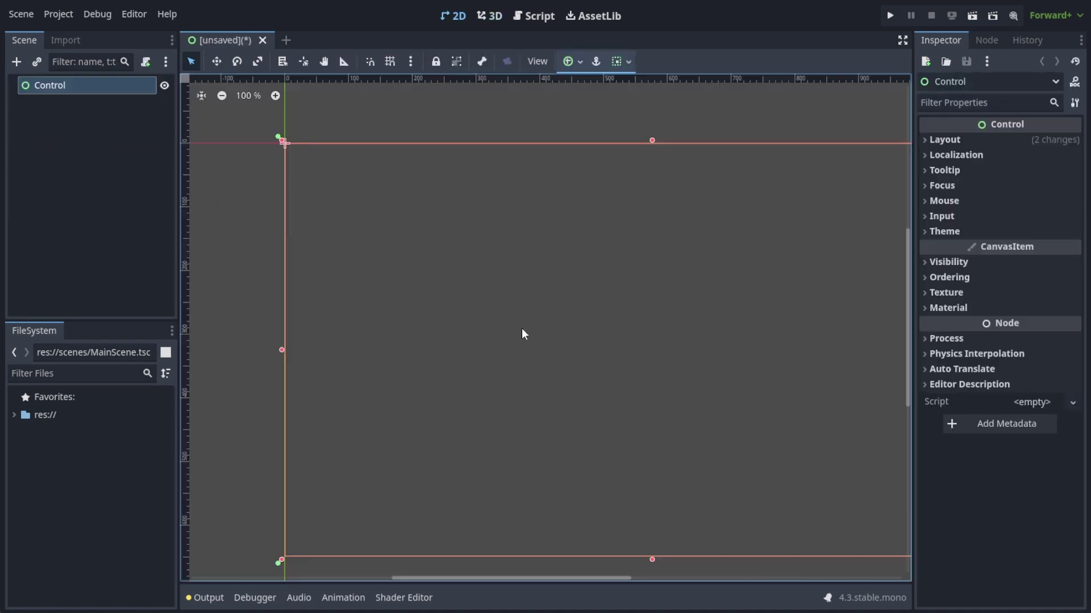
key("ctrl+F2")
middle_click_drag(606, 300, 423, 299)
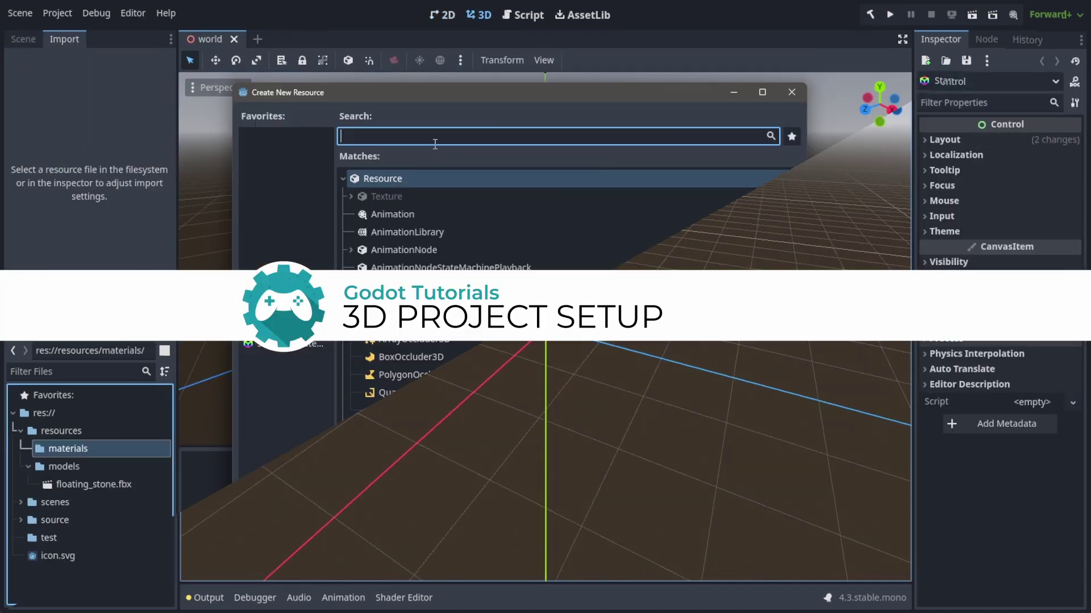
type("mater")
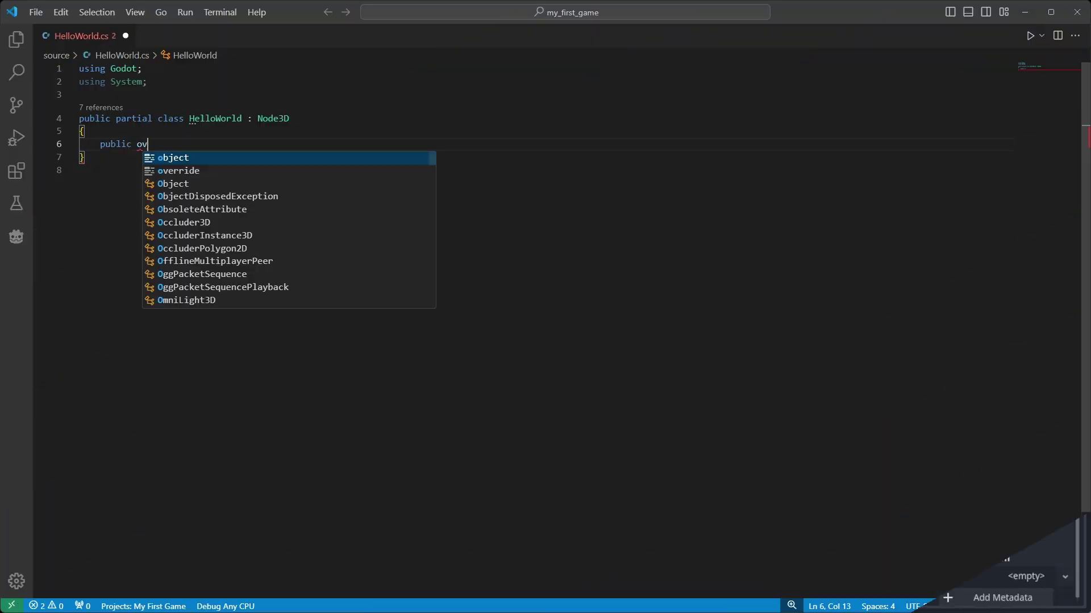
Write a public override void method declaration inside the HelloWorld class, accepting a suggested Godot method.
type("erride v")
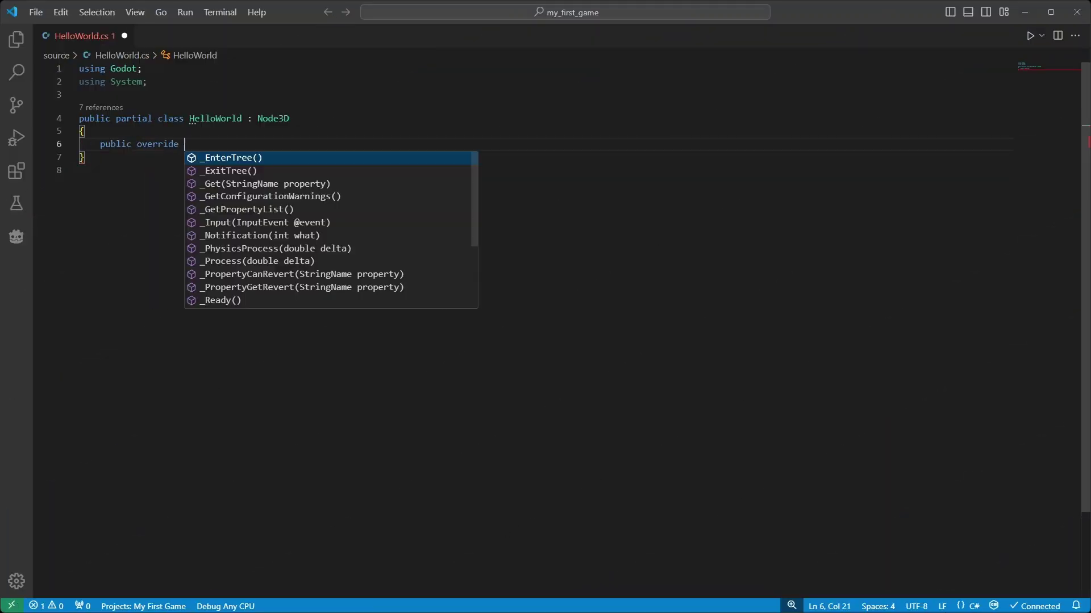
type("oid")
key("Down")
key("Down")
key("Down")
key("Down")
key("Down")
key("Down")
key("Return")
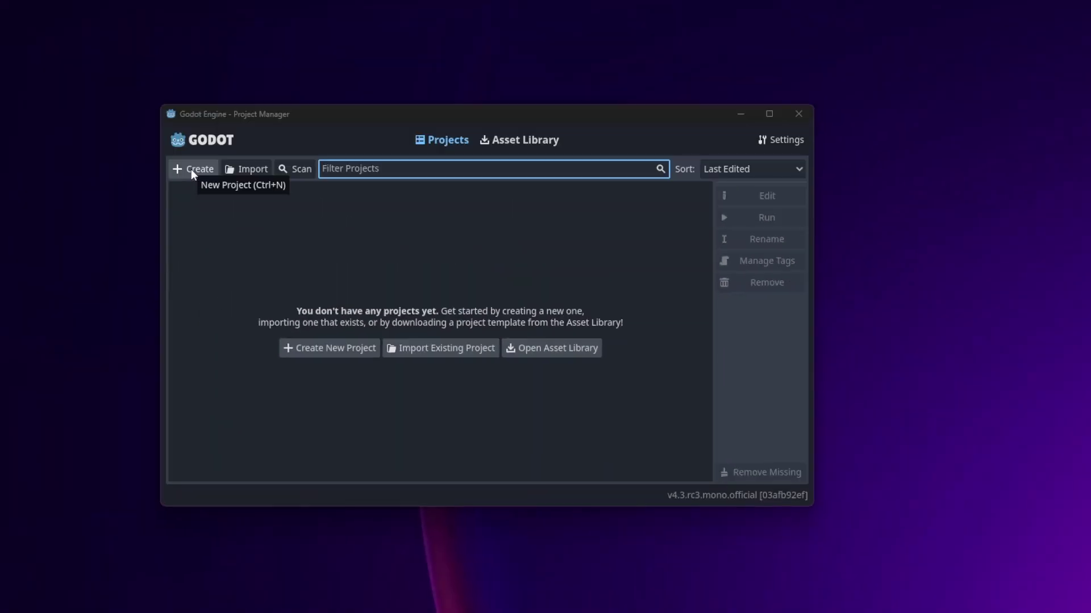
Start a new project and name it My First Game.
left_click(192, 171)
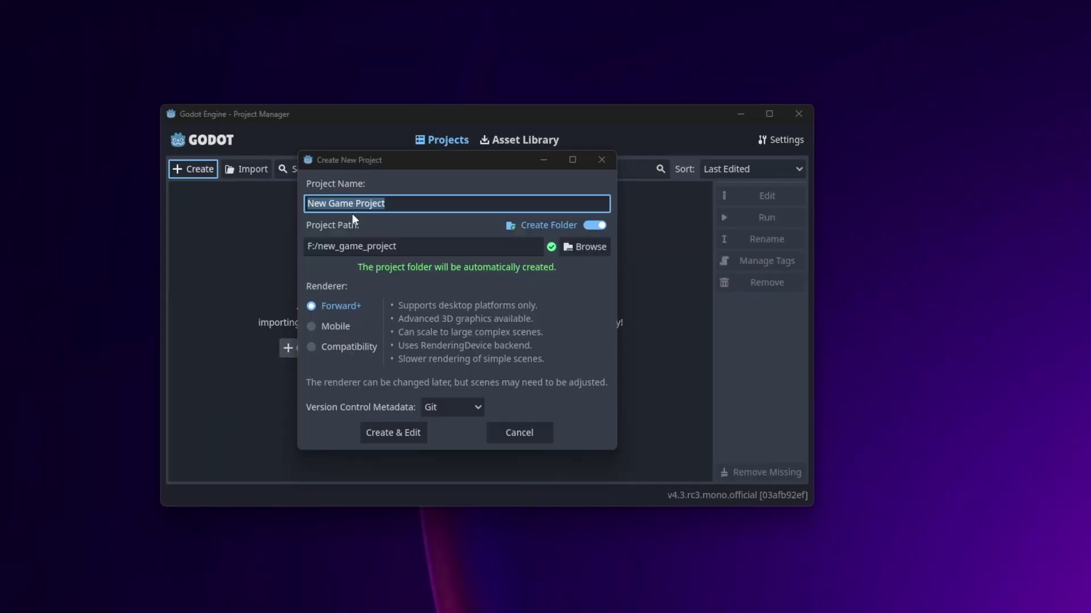
left_click(402, 208)
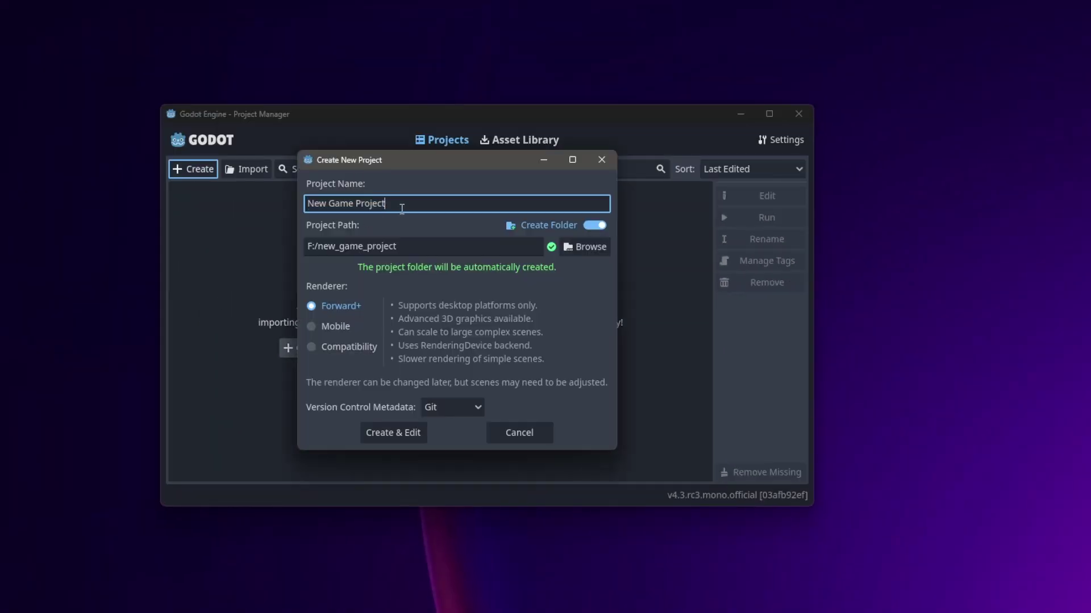
key("BackSpace")
key("BackSpace")
key("BackSpace")
key("BackSpace")
key("BackSpace")
key("BackSpace")
key("BackSpace")
key("BackSpace")
key("BackSpace")
key("BackSpace")
key("BackSpace")
key("BackSpace")
key("BackSpace")
key("BackSpace")
key("BackSpace")
key("BackSpace")
type("My First")
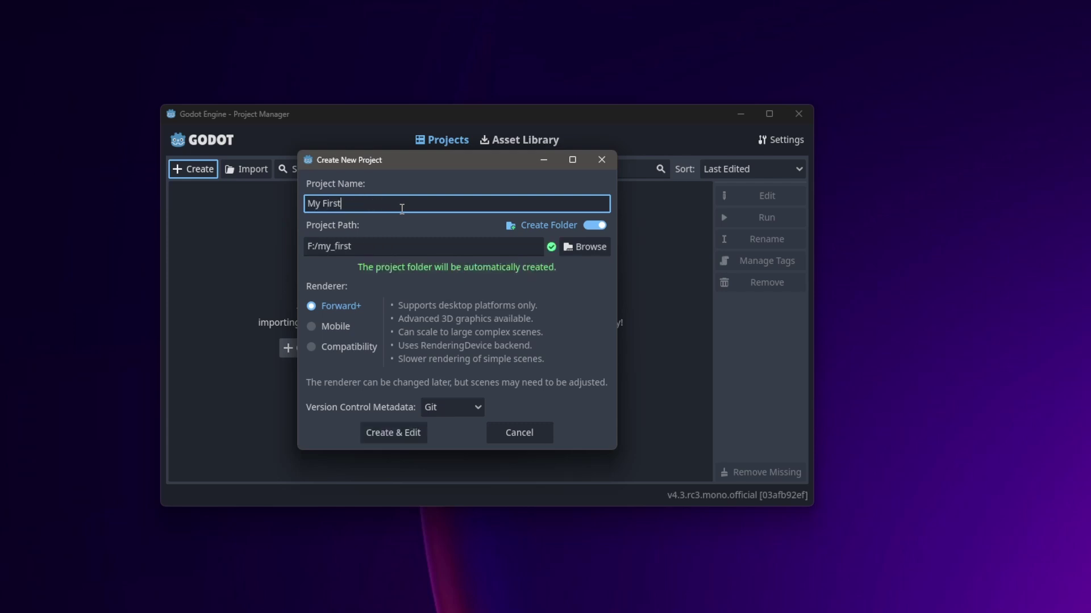
type(" Game")
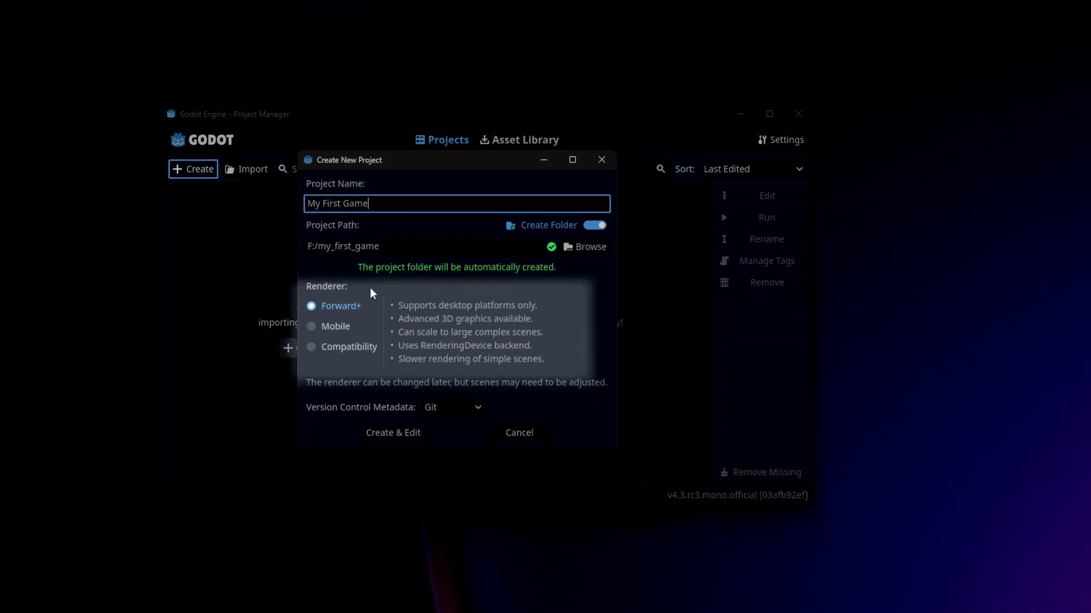
Compare the Mobile and Compatibility renderer descriptions and return to the Forward+ renderer.
left_click(357, 323)
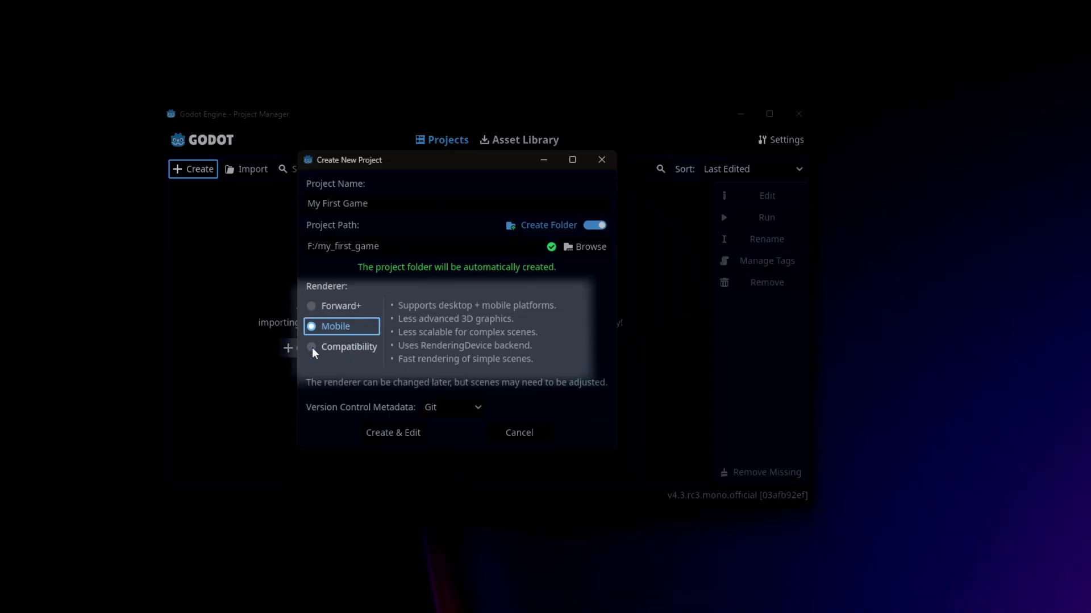
left_click(311, 348)
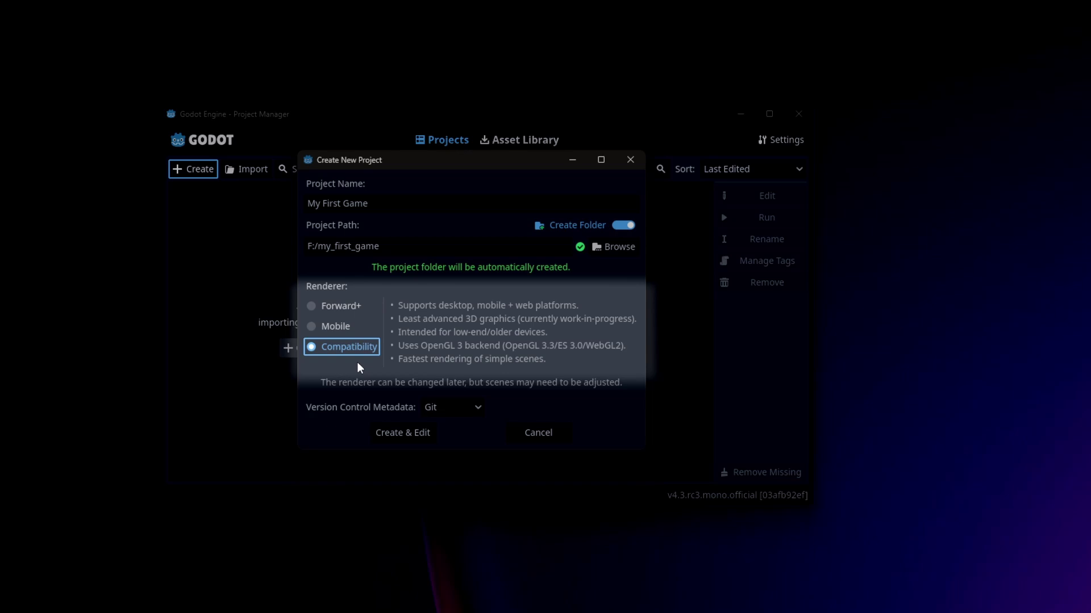
left_click(311, 306)
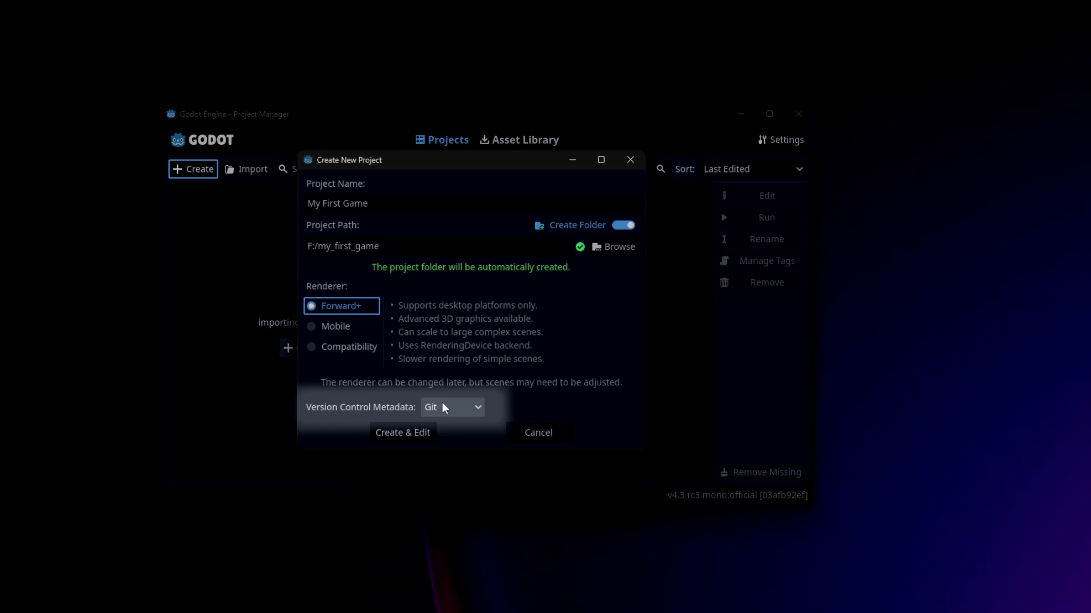
Choose Git as the version control metadata and create the project for editing.
left_click(444, 408)
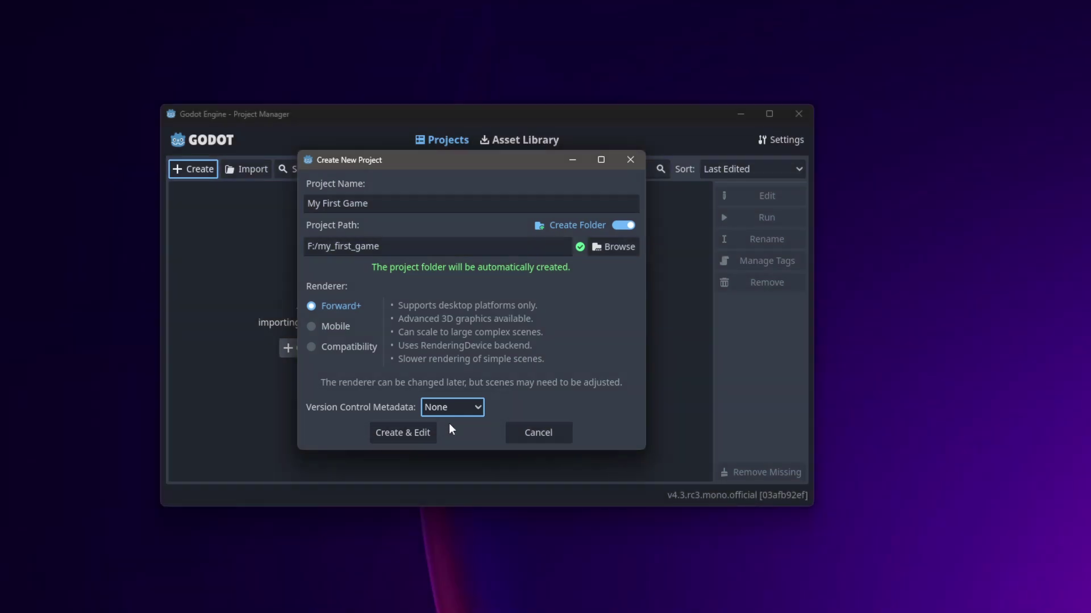
left_click(446, 407)
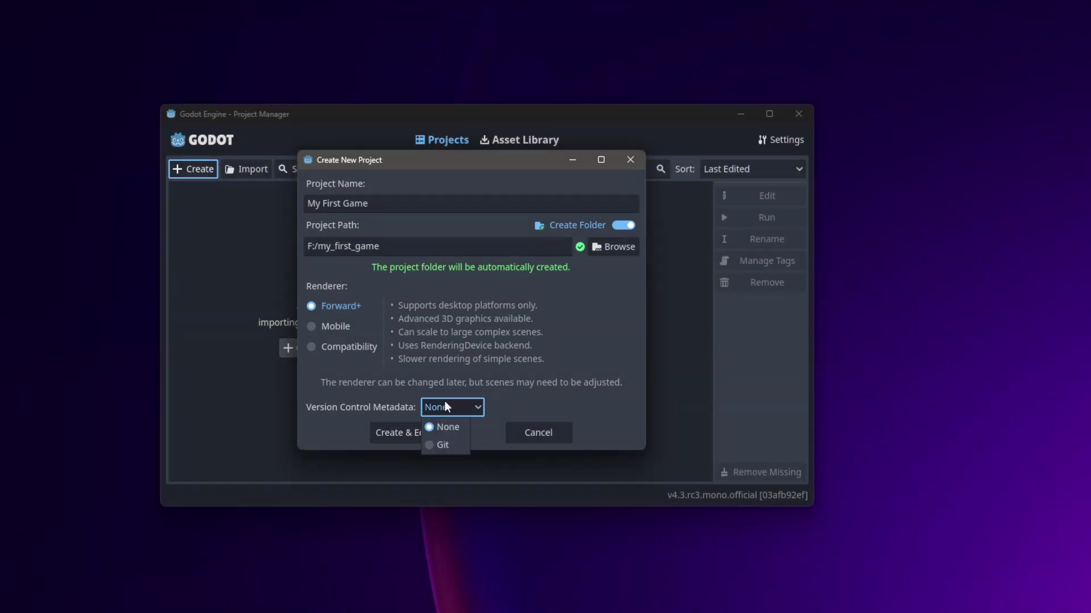
left_click(445, 445)
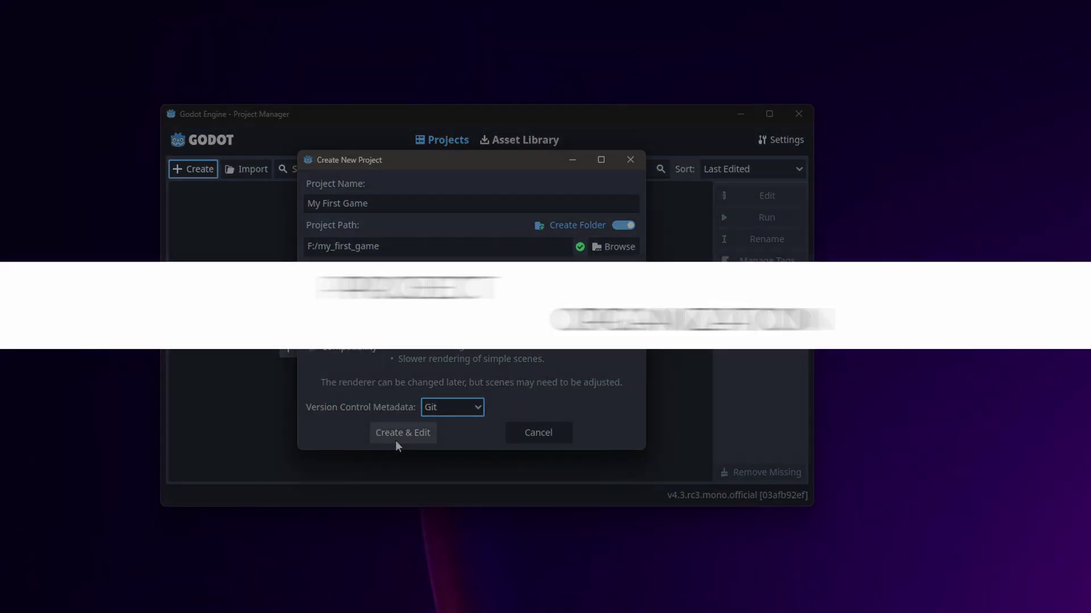
left_click(402, 434)
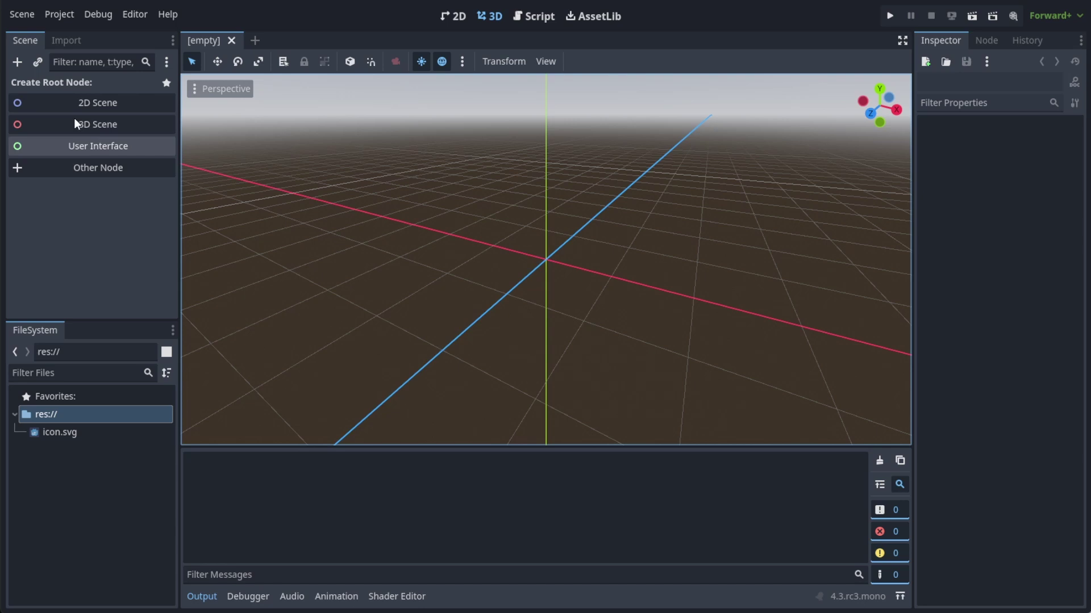
Create a 3D scene root node and name it World.
left_click(74, 119)
type("World")
key("Return")
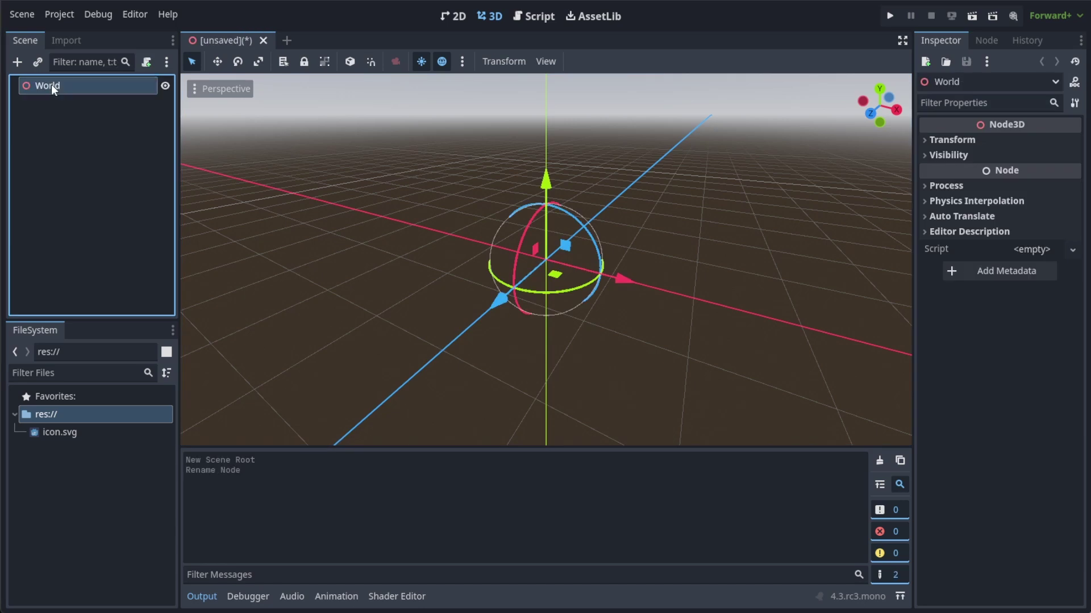
Create the folders resources, scenes, source and test in the project root res://.
right_click(46, 417)
mouse_move(83, 425)
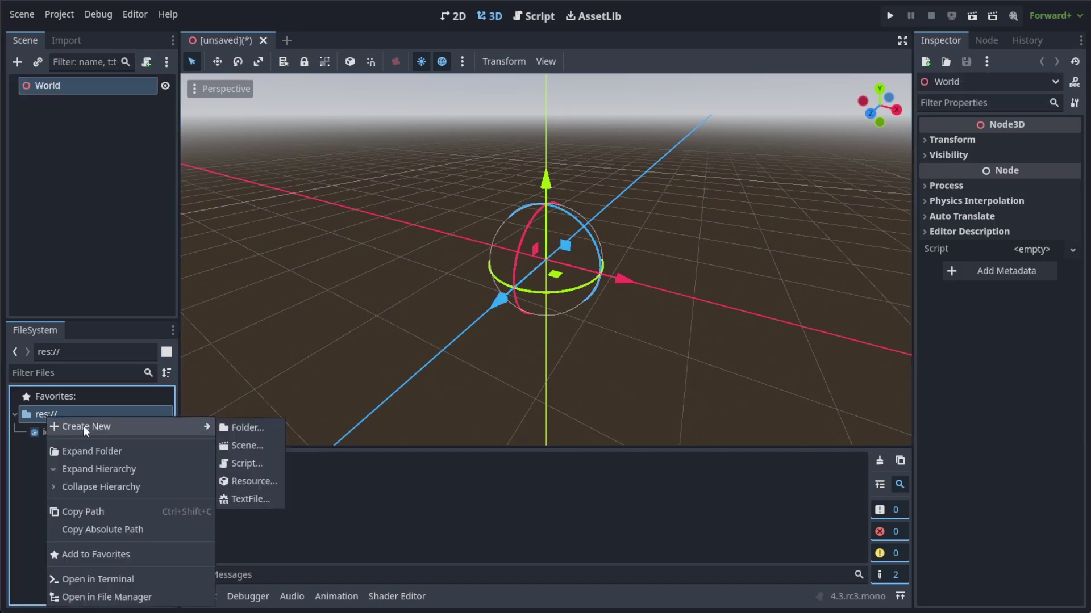
left_click(248, 428)
type("resources")
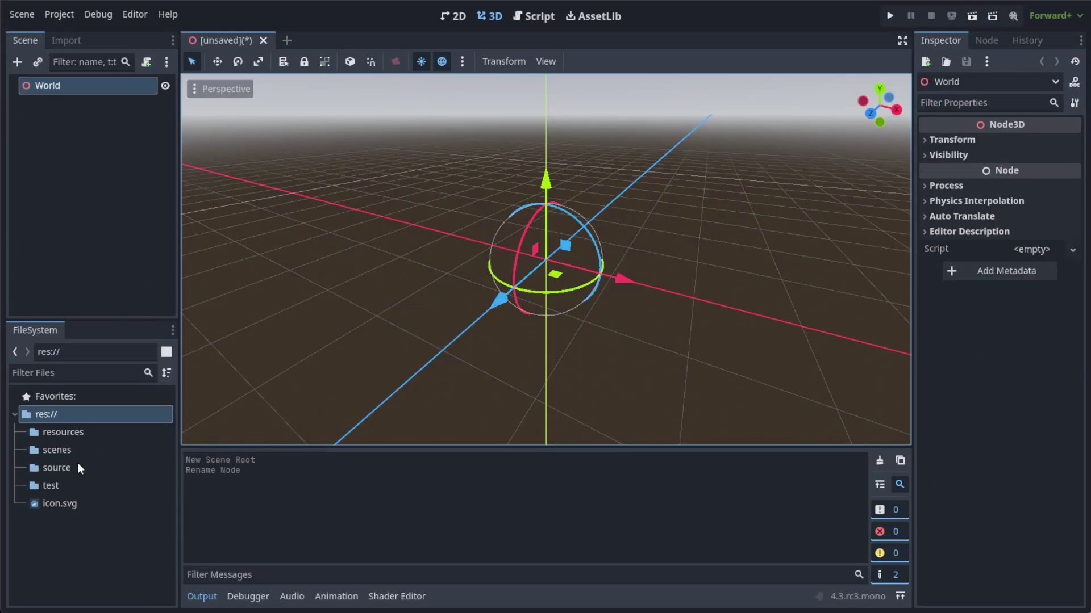
Save the scene in the res://scenes folder as world.tscn.
right_click(234, 39)
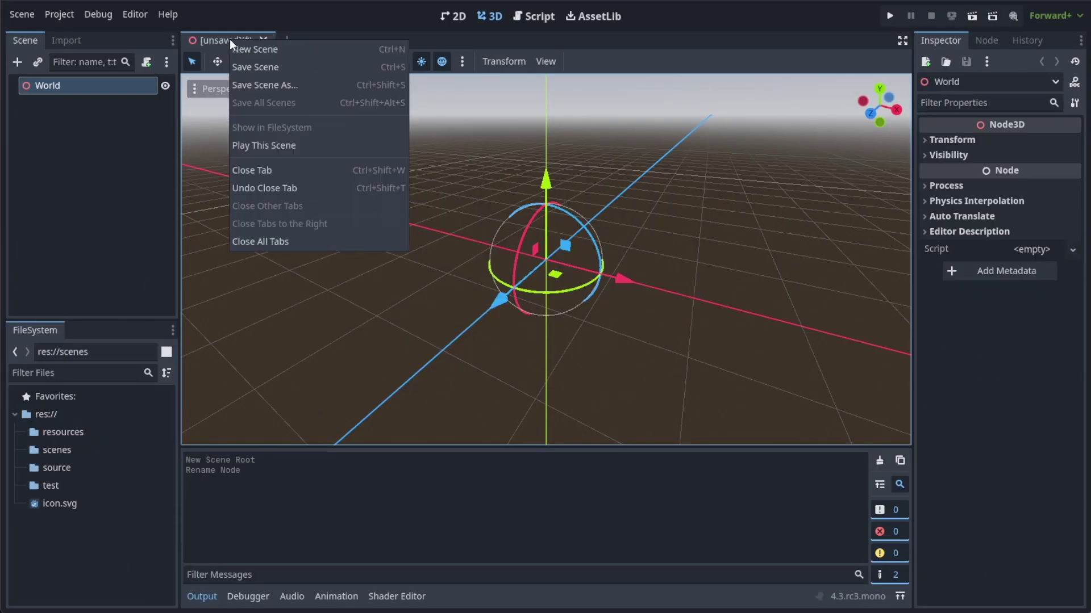
left_click(256, 67)
left_click(340, 473)
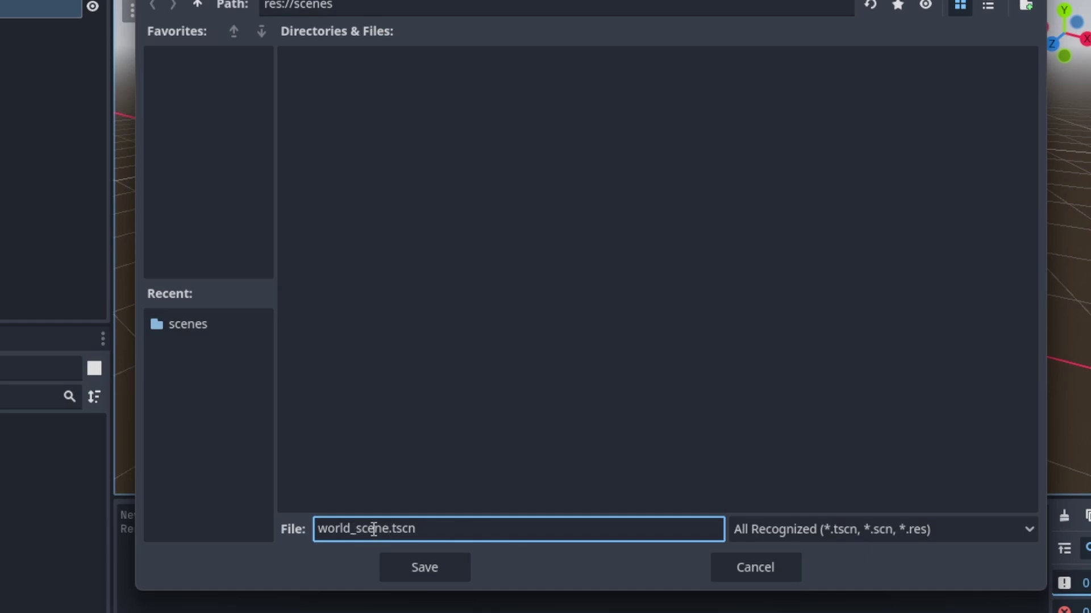
key("BackSpace")
key("BackSpace")
key("BackSpace")
key("BackSpace")
key("BackSpace")
key("BackSpace")
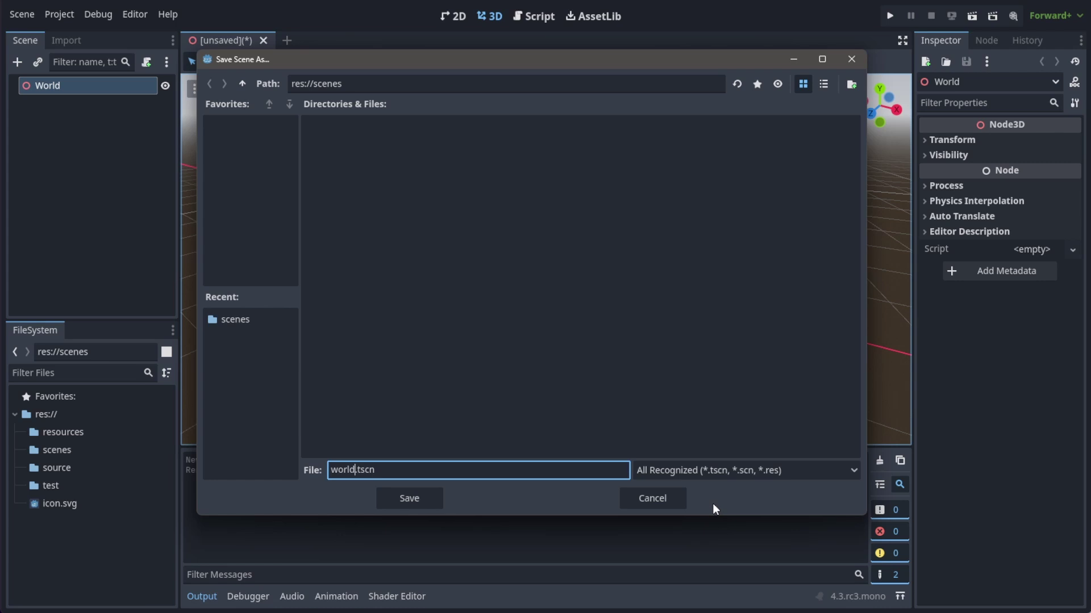
left_click(701, 472)
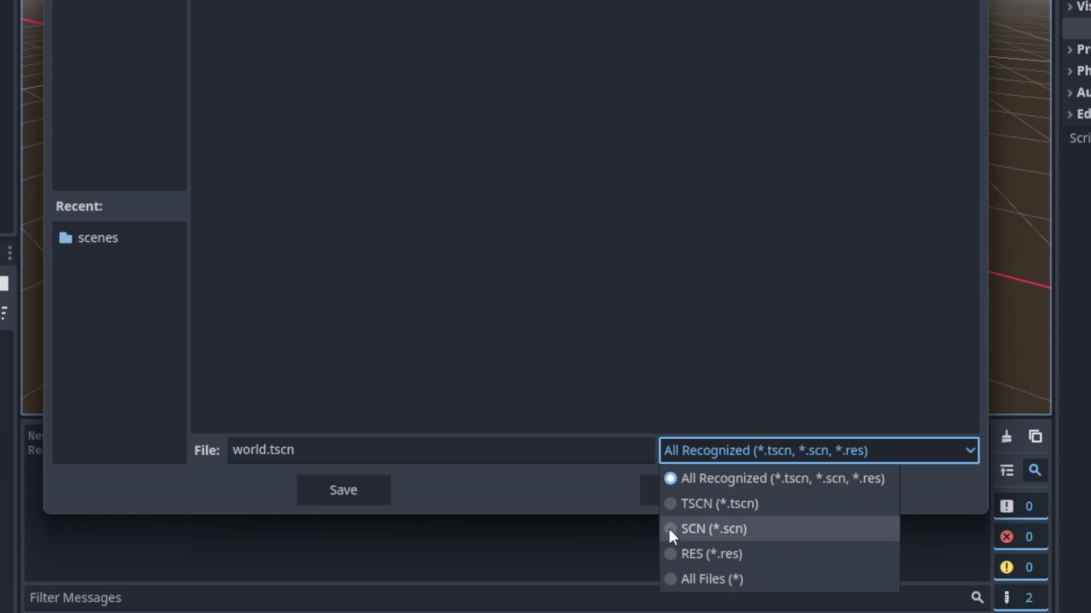
left_click(724, 445)
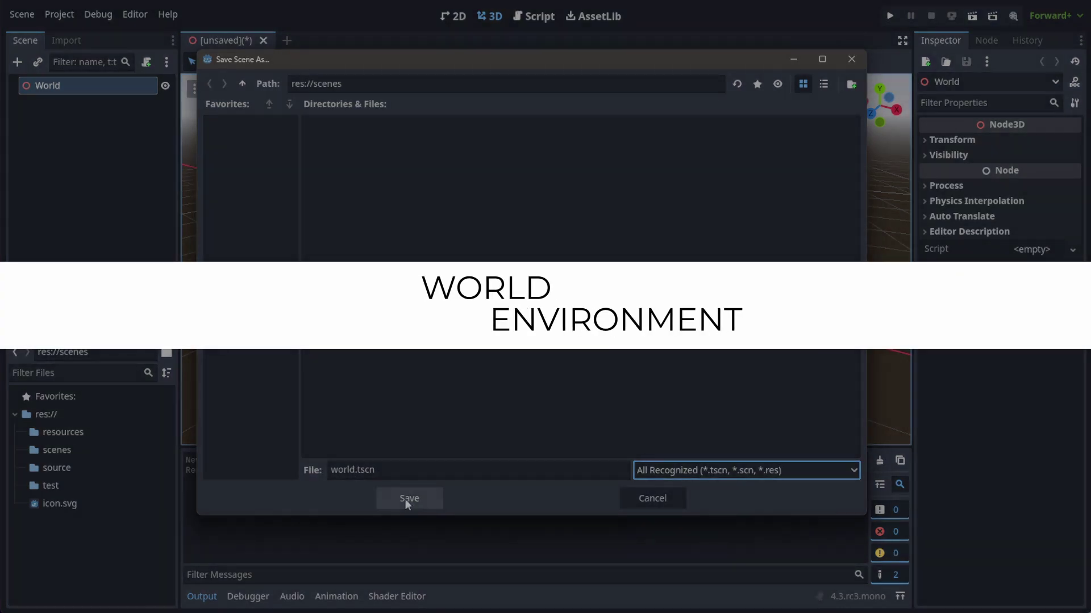
left_click(409, 498)
Add a Camera3D node under World and test-run the current scene.
left_click(17, 63)
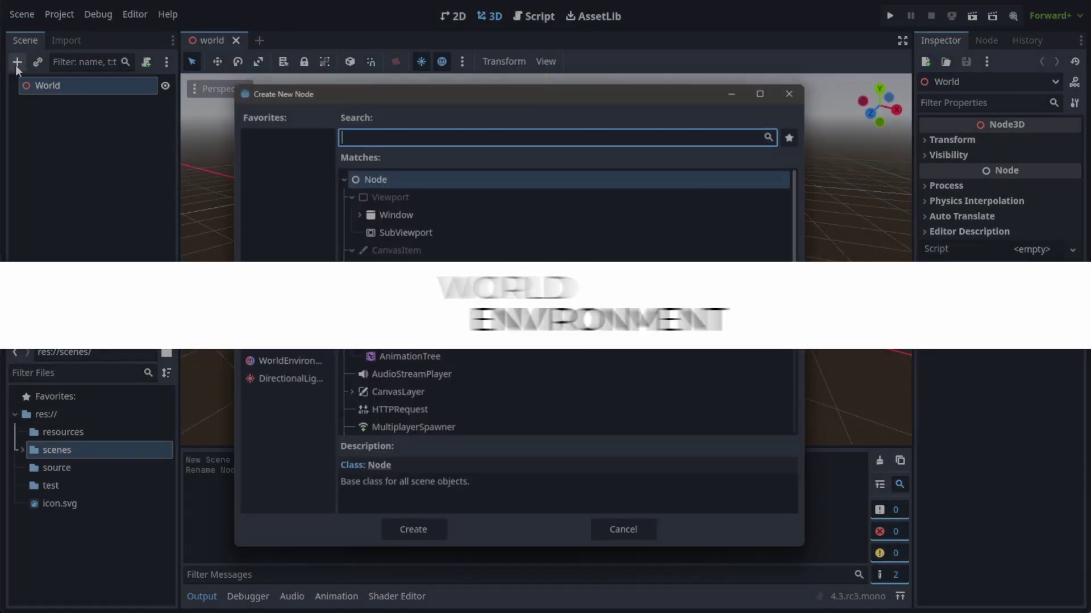
type("cam")
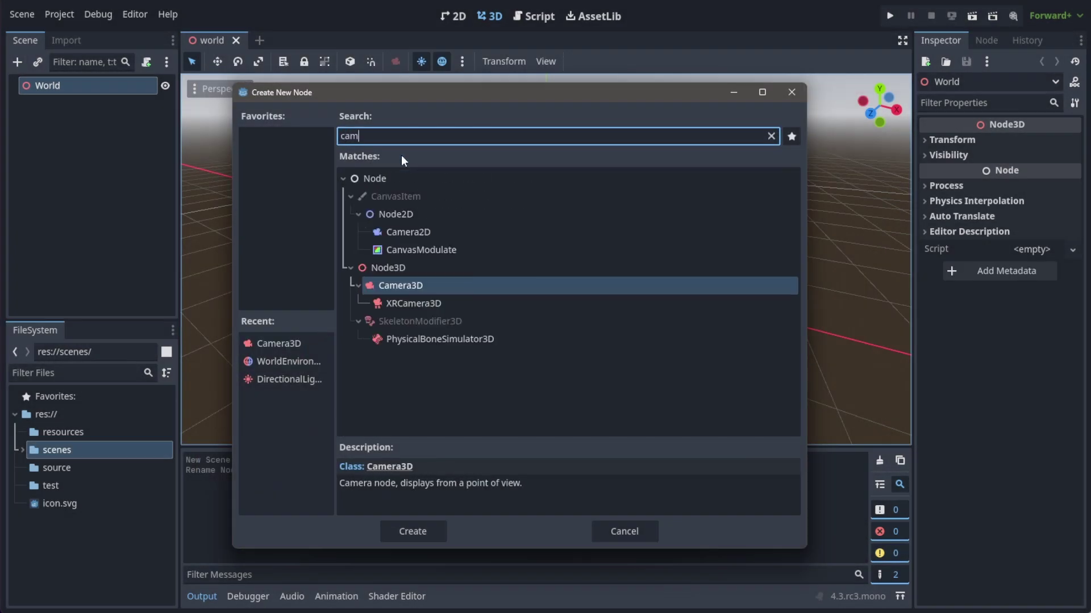
key("Return")
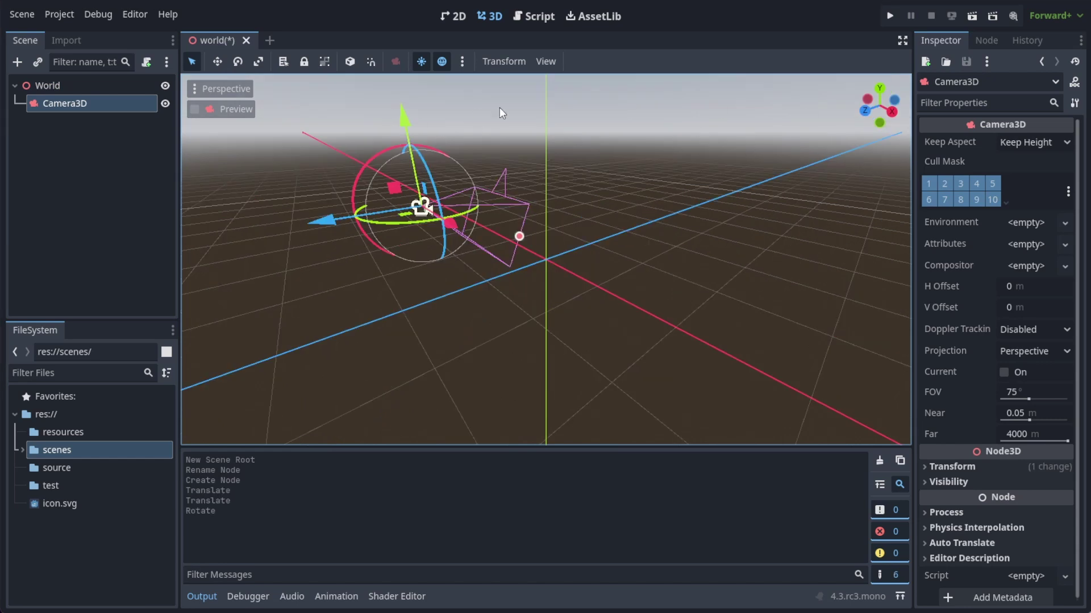
left_click(973, 16)
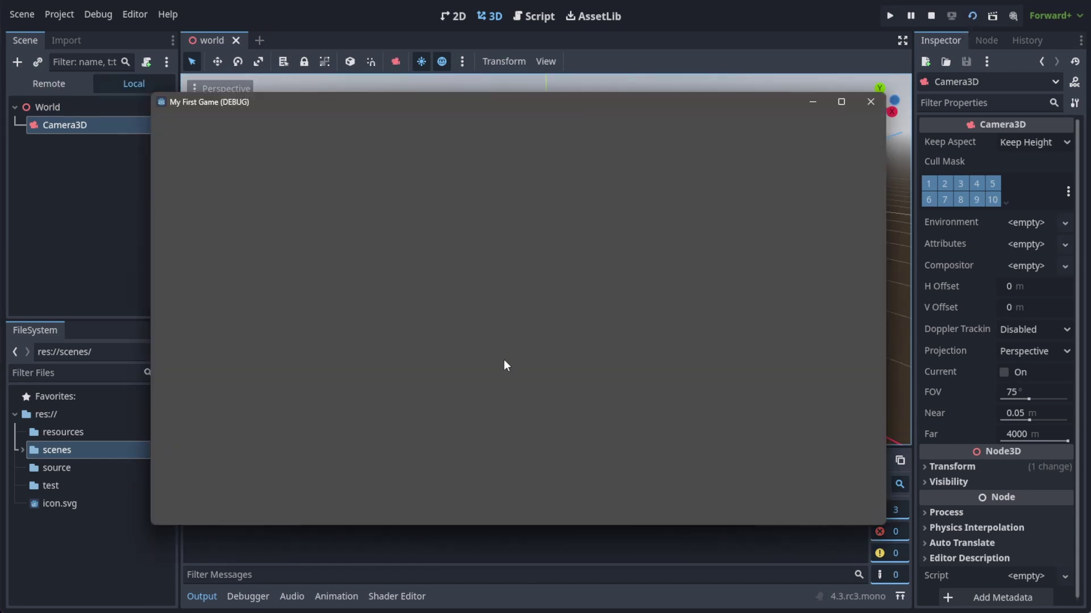
left_click(871, 100)
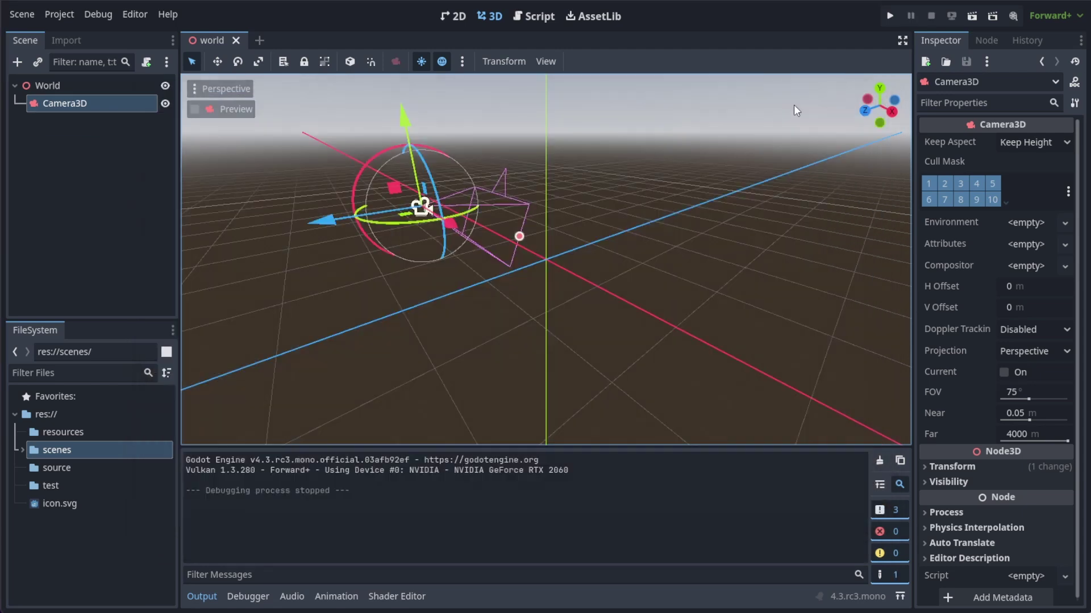
Add a DirectionalLight3D node under World and raise it vertically above the origin.
right_click(47, 84)
left_click(85, 92)
type("lig")
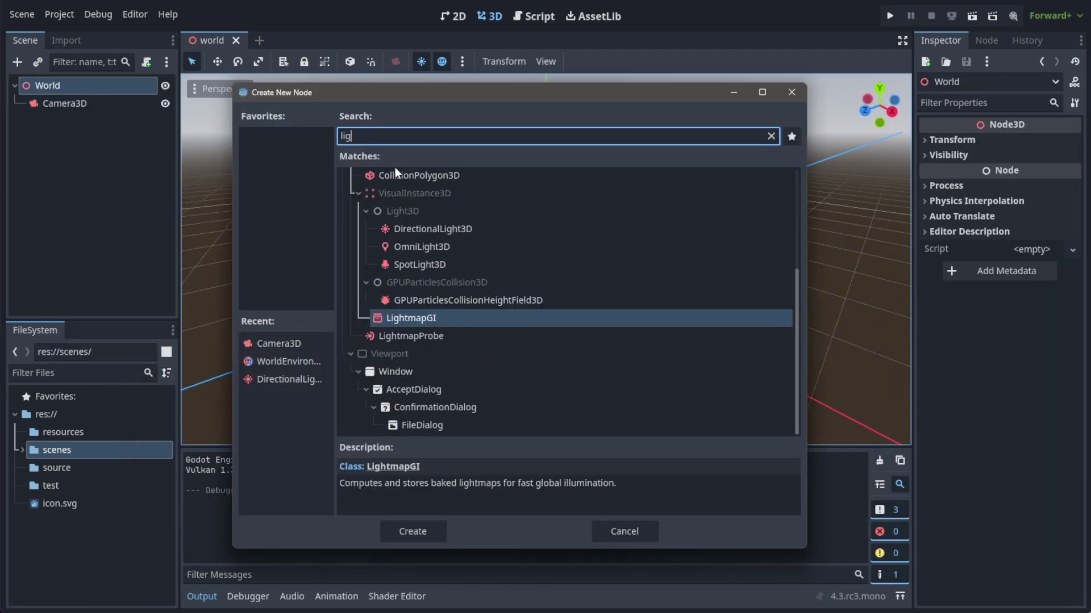
double_click(394, 167)
left_click_drag(546, 180, 544, 22)
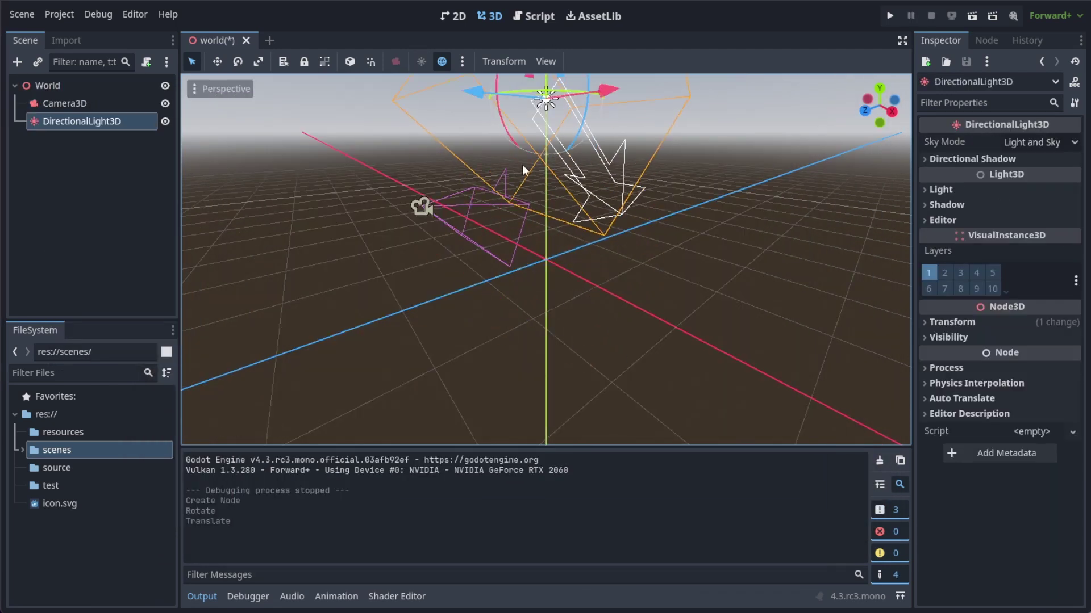
Deselect the light, test-run the current scene and close the game window.
left_click(512, 322)
left_click(972, 16)
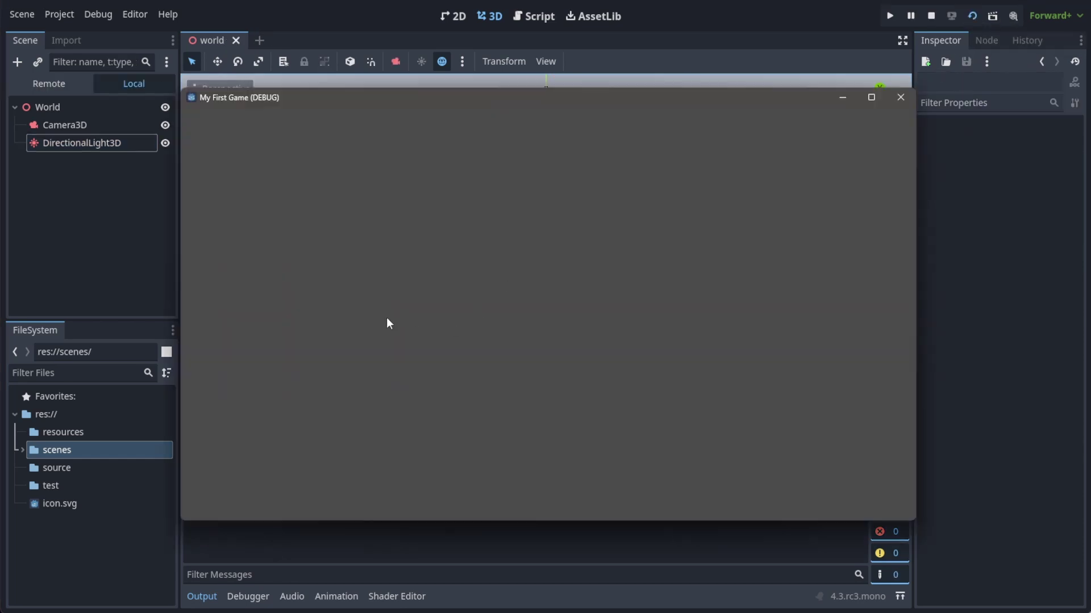
left_click(900, 97)
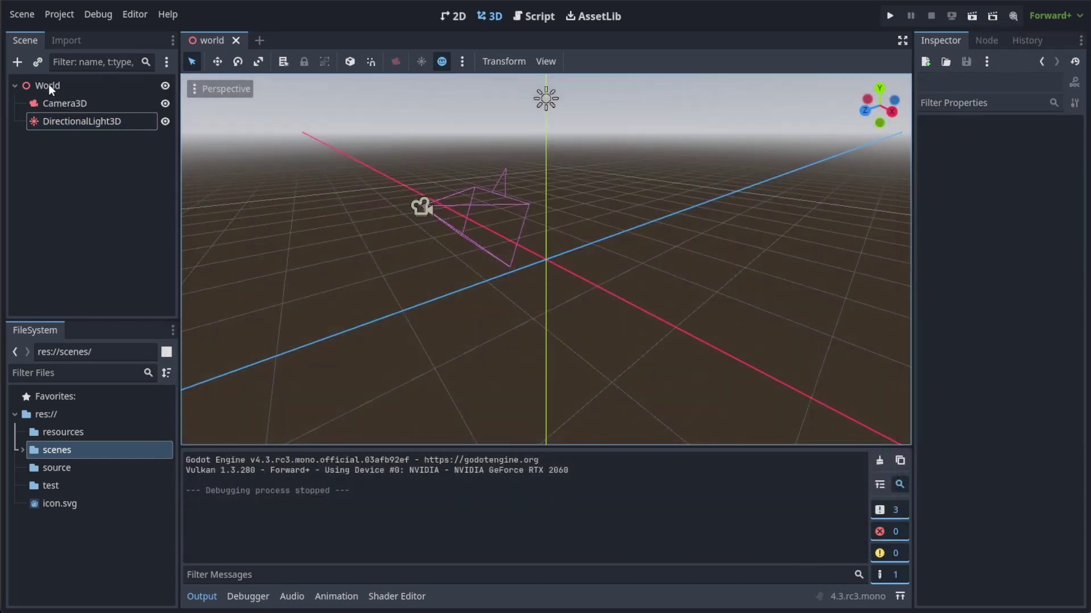
Check the options offered for the Camera3D's Environment property without assigning one.
left_click(63, 103)
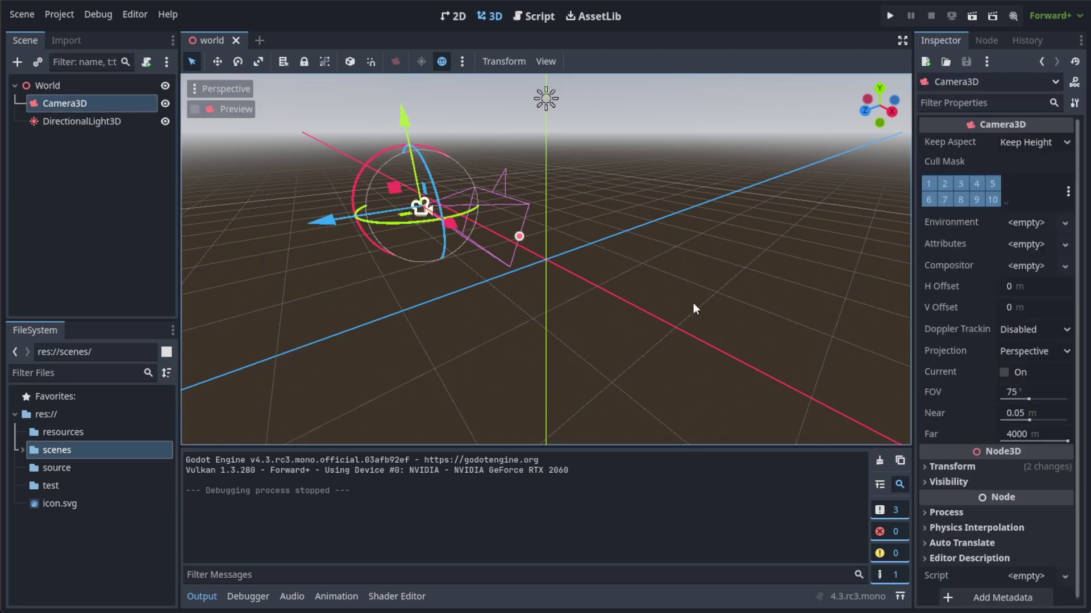
left_click(1038, 224)
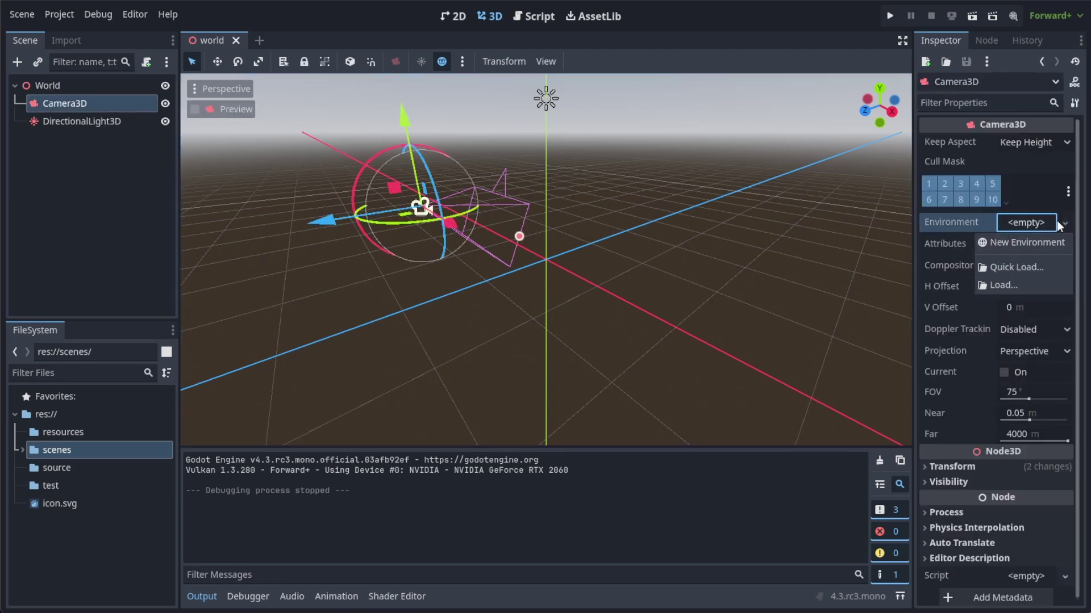
left_click(576, 216)
Add a WorldEnvironment node as a child of World.
right_click(41, 83)
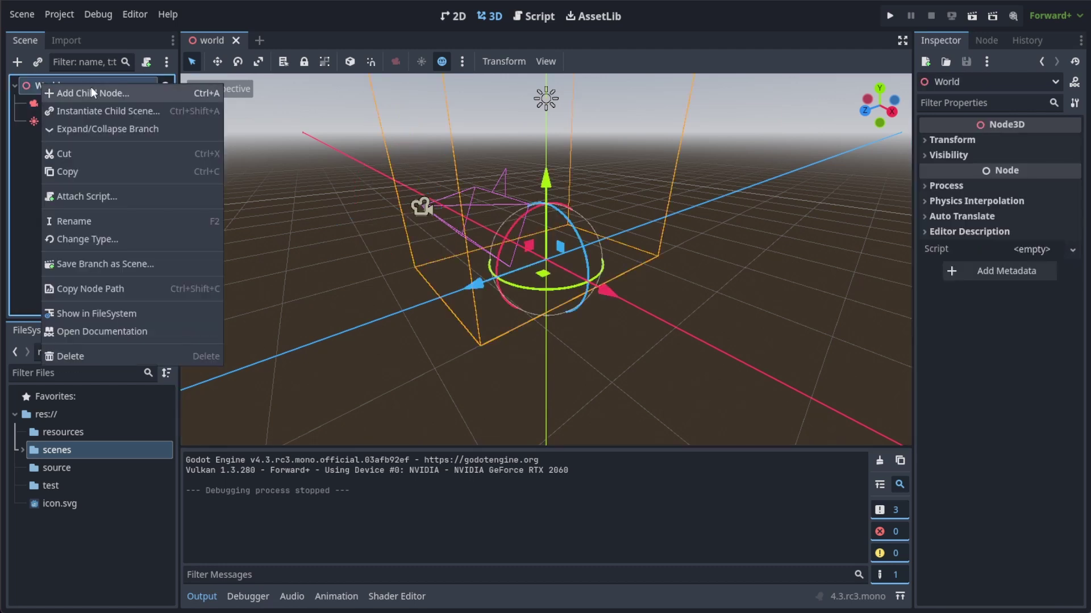
left_click(90, 87)
type("wor")
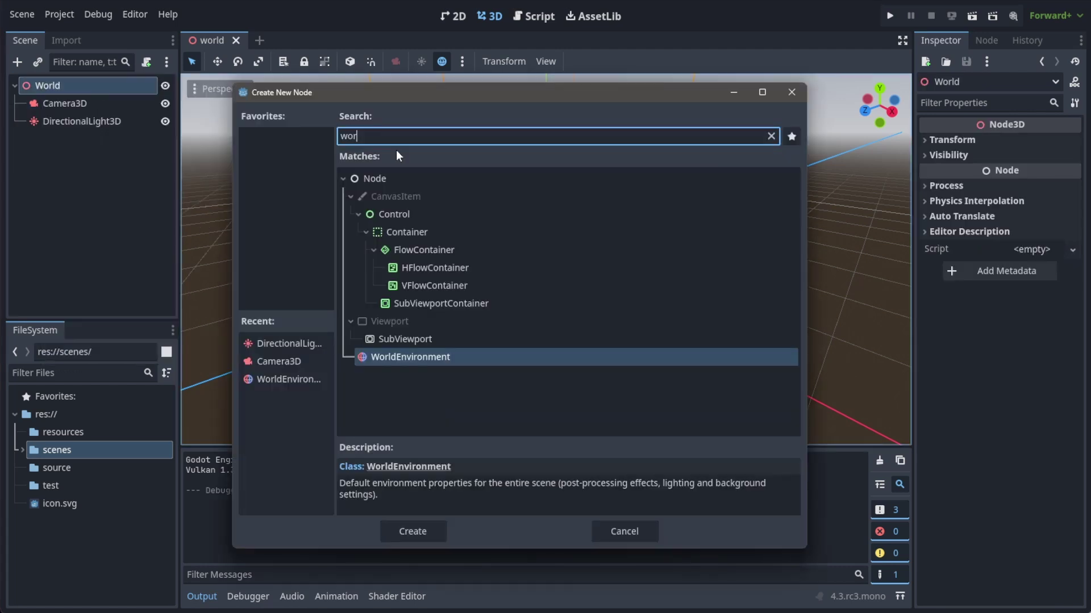
double_click(427, 357)
Assign a new Environment resource to the WorldEnvironment node and save the scene.
left_click(1050, 140)
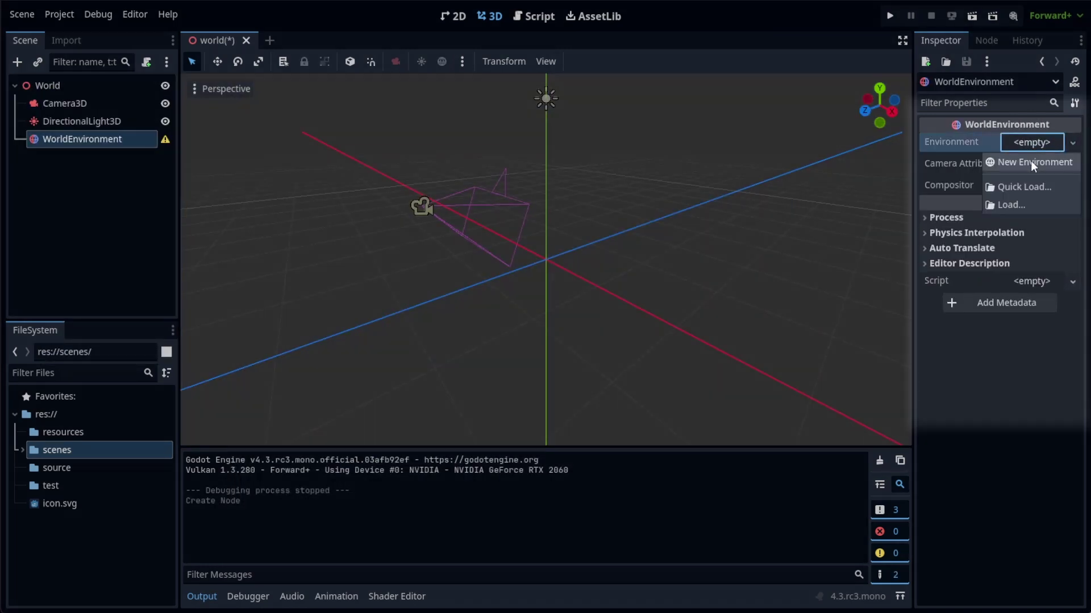
left_click(1030, 162)
left_click(1031, 144)
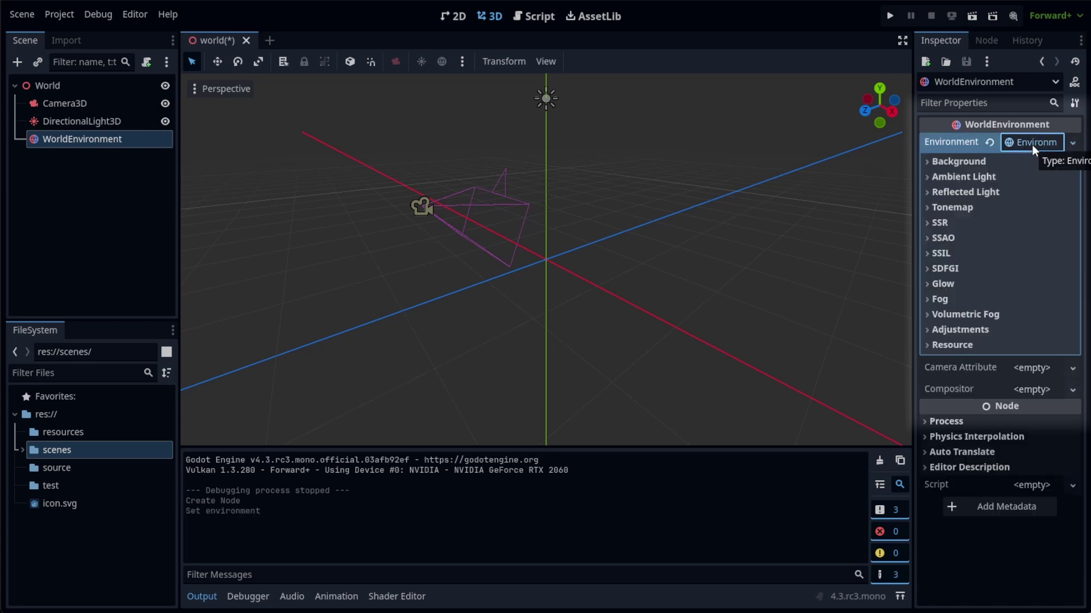
key("ctrl+s")
Set the environment's background mode to Sky and assign a new Sky resource to it.
left_click(957, 161)
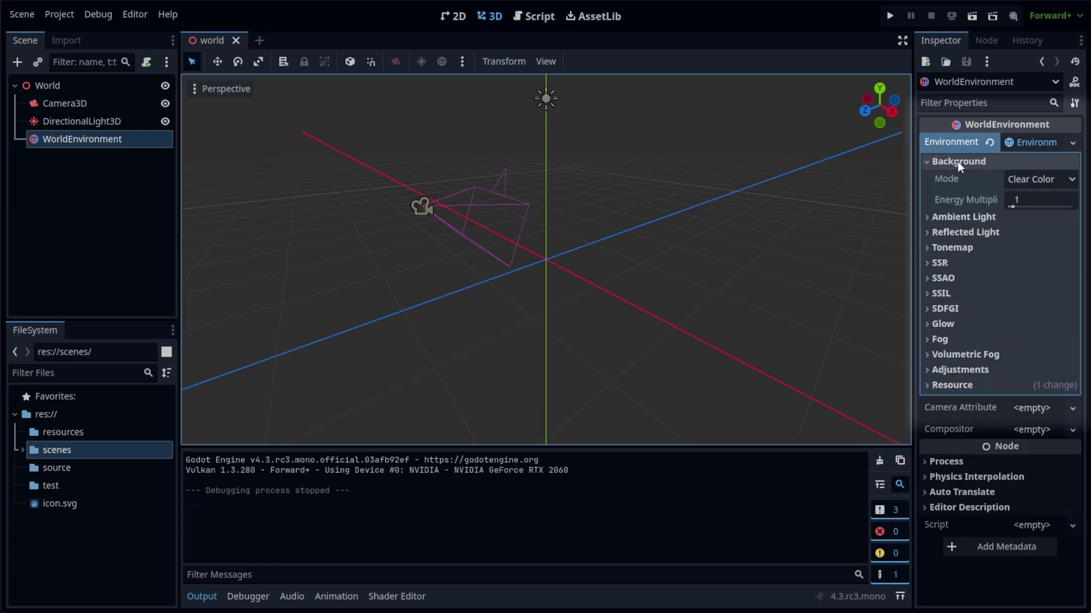
left_click(1044, 181)
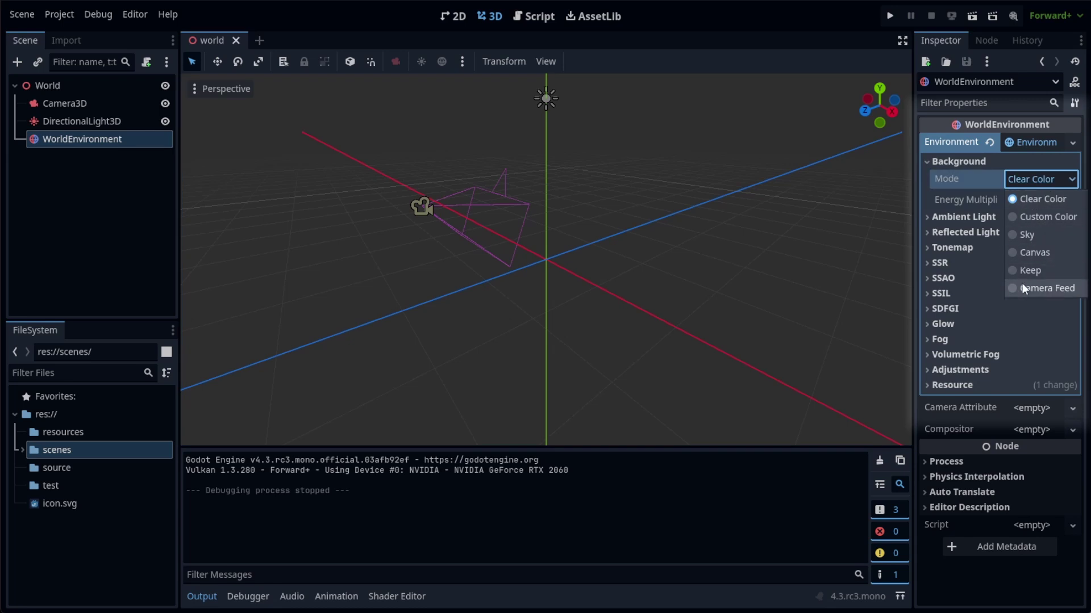
left_click(1020, 232)
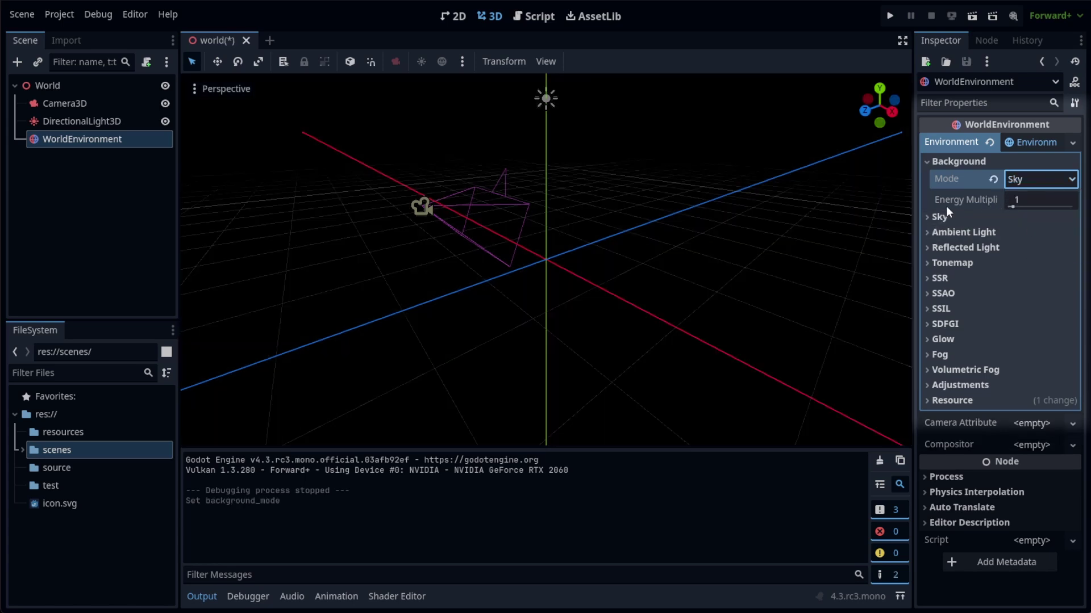
left_click(941, 218)
left_click(1030, 234)
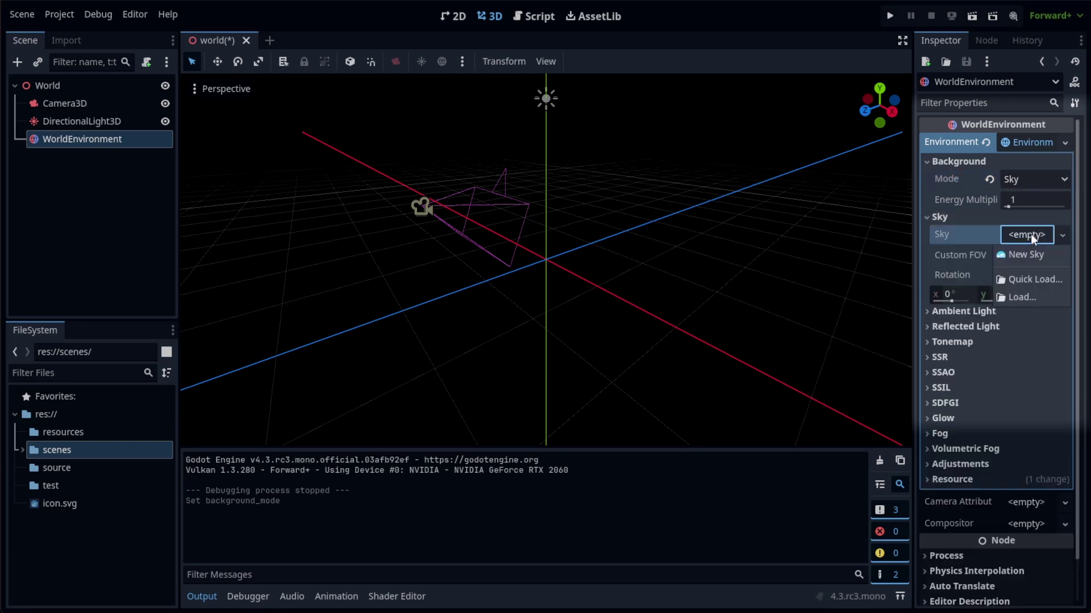
left_click(1024, 254)
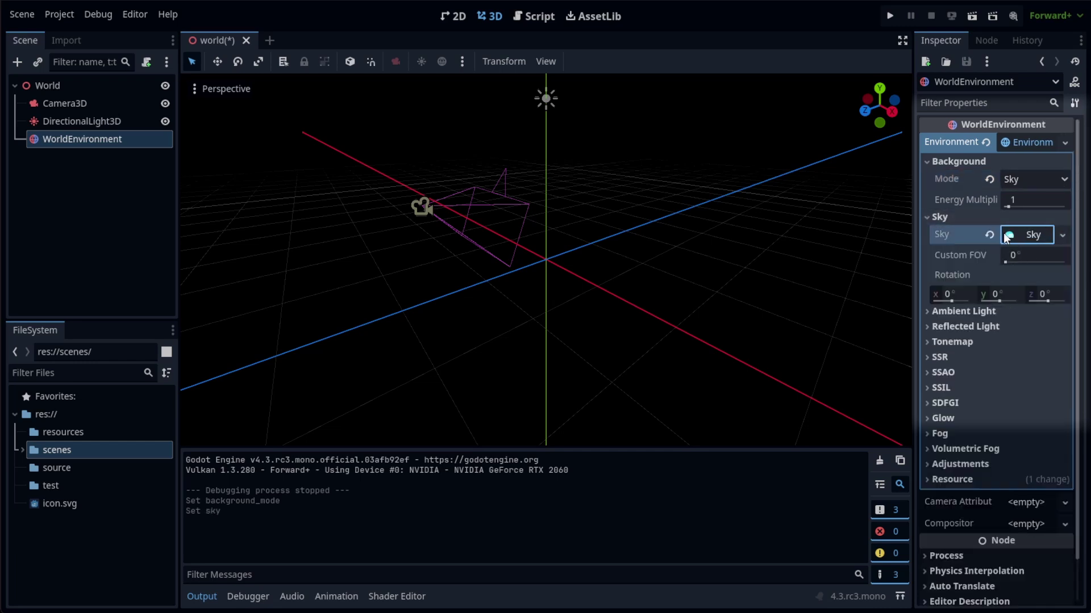
Give the sky a new ProceduralSkyMaterial, then test-run the current scene and close the game window.
left_click(1008, 236)
left_click(1030, 258)
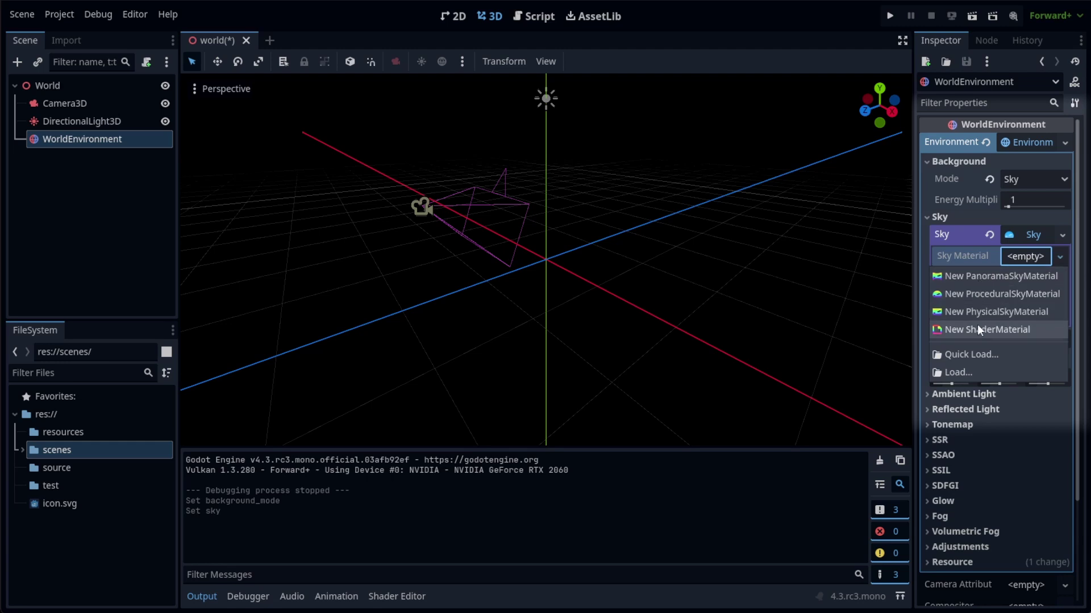
left_click(971, 296)
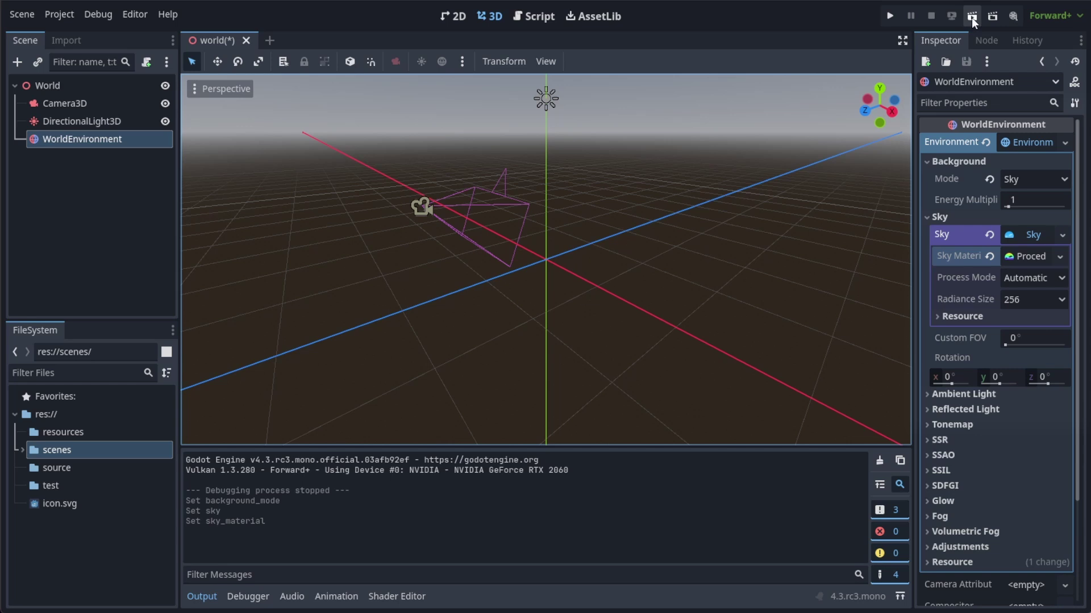
left_click(971, 16)
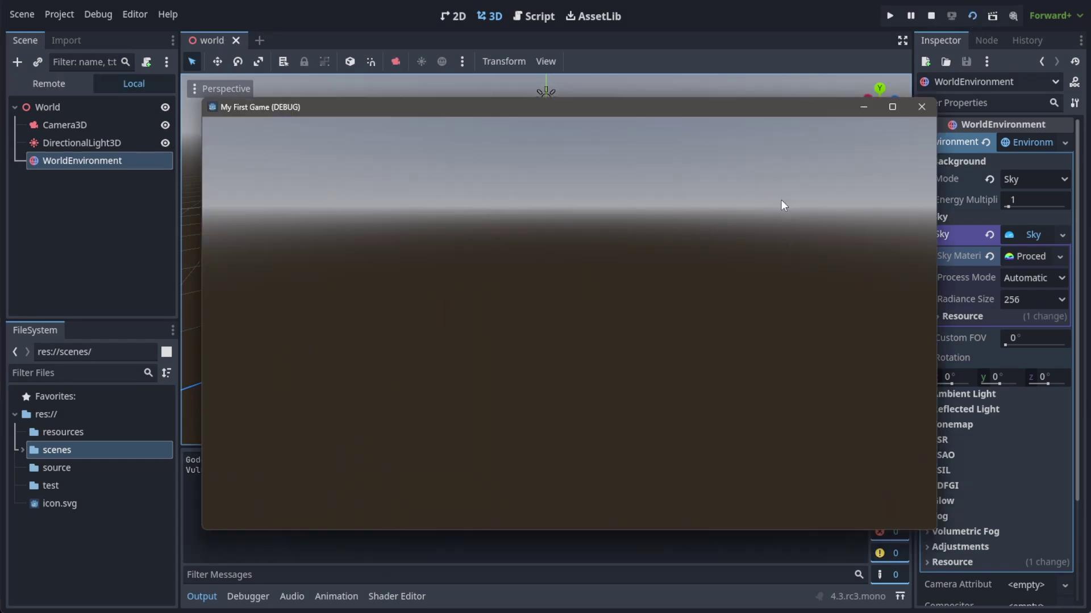
left_click(921, 107)
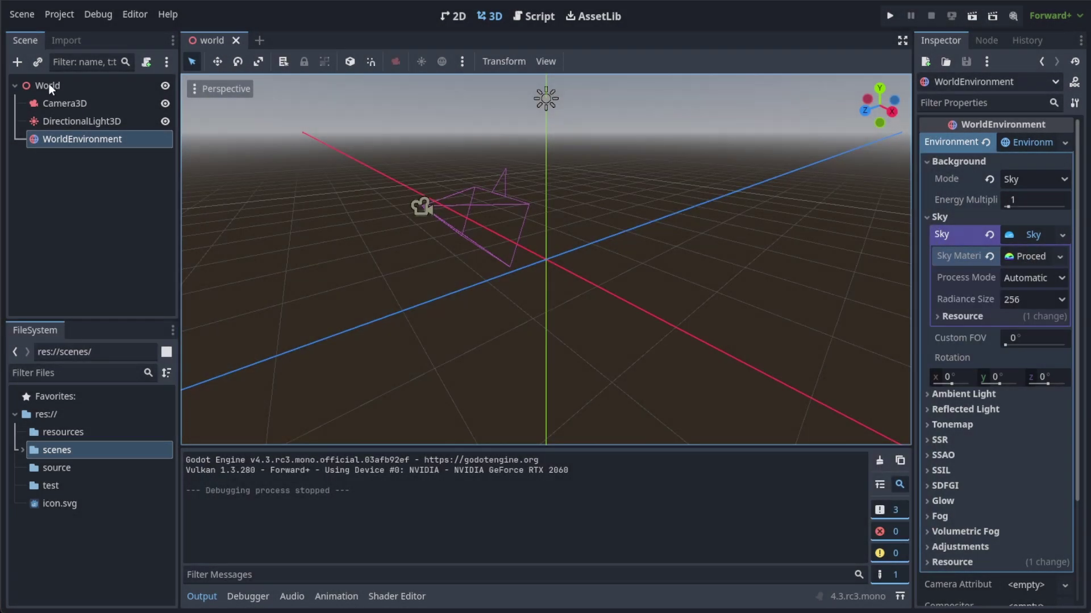
Start attaching a new C# script to the World node, naming its file HelloWorld.cs.
left_click(49, 84)
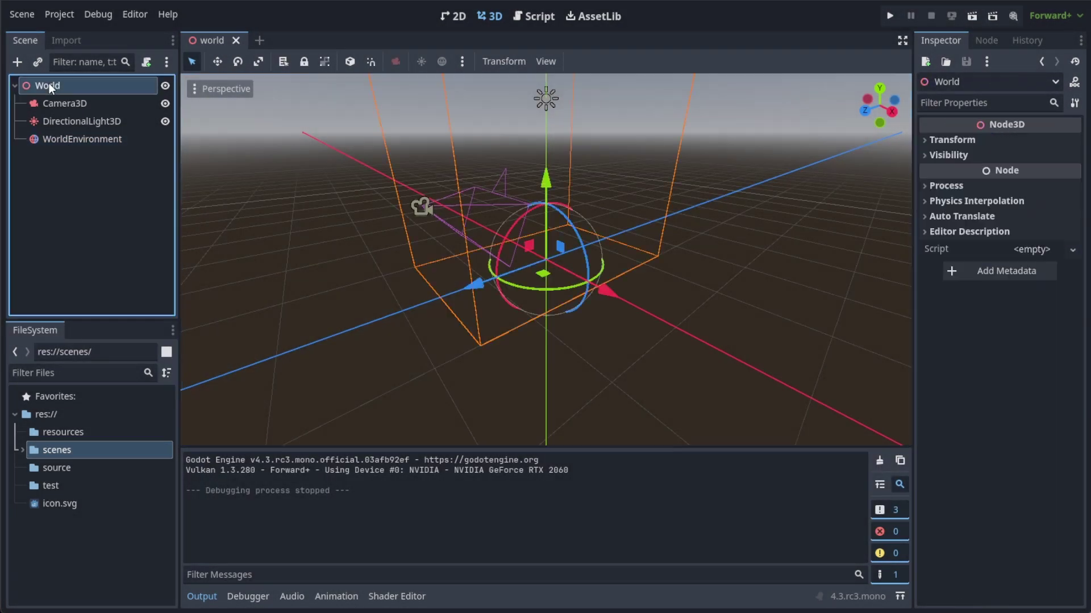
left_click(1031, 250)
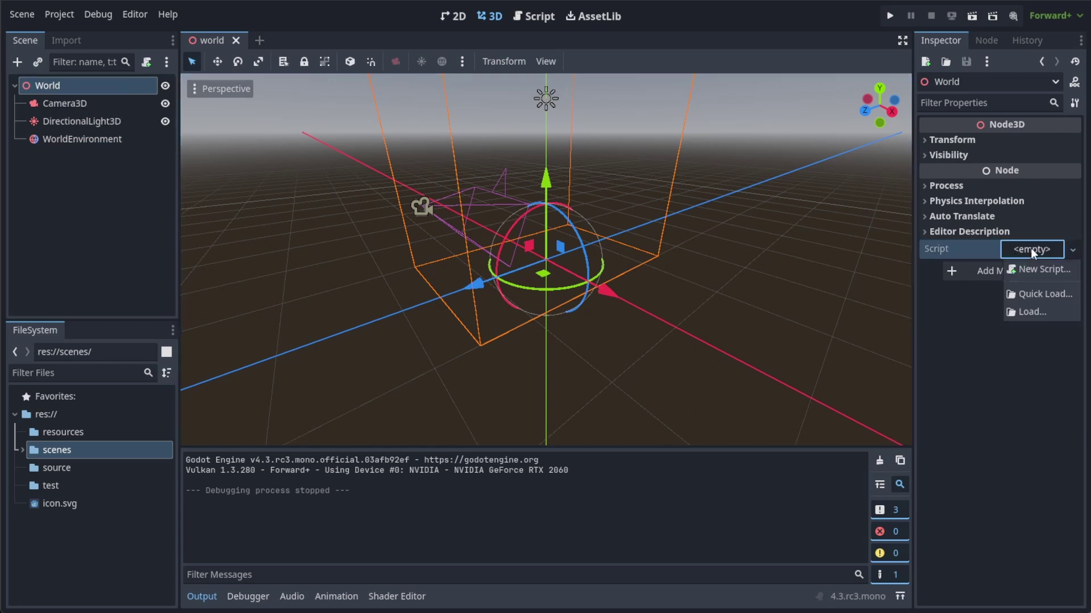
left_click(1034, 269)
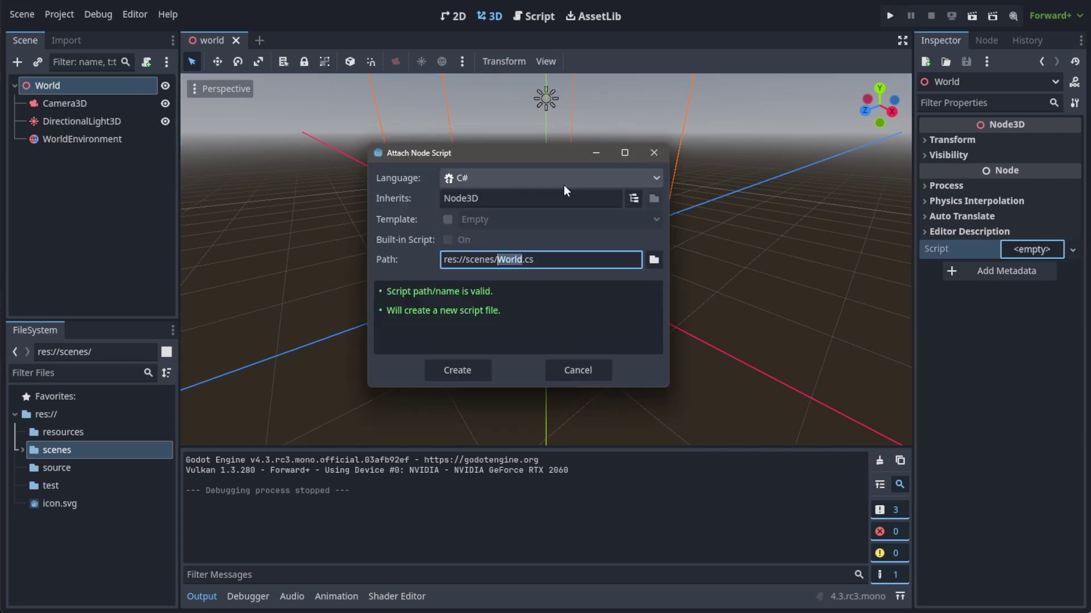
left_click(621, 183)
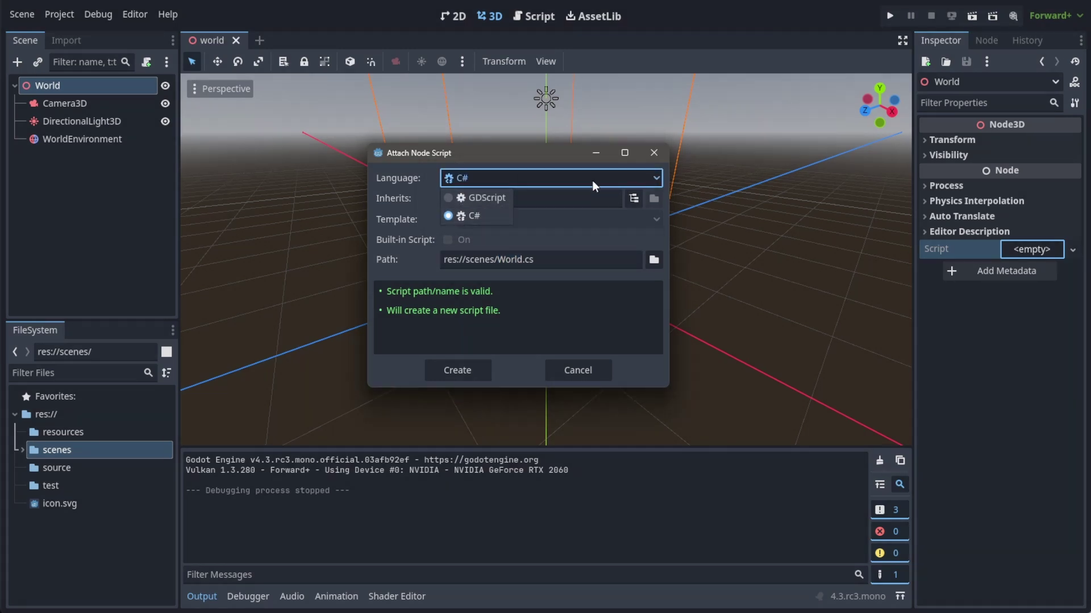
left_click(592, 179)
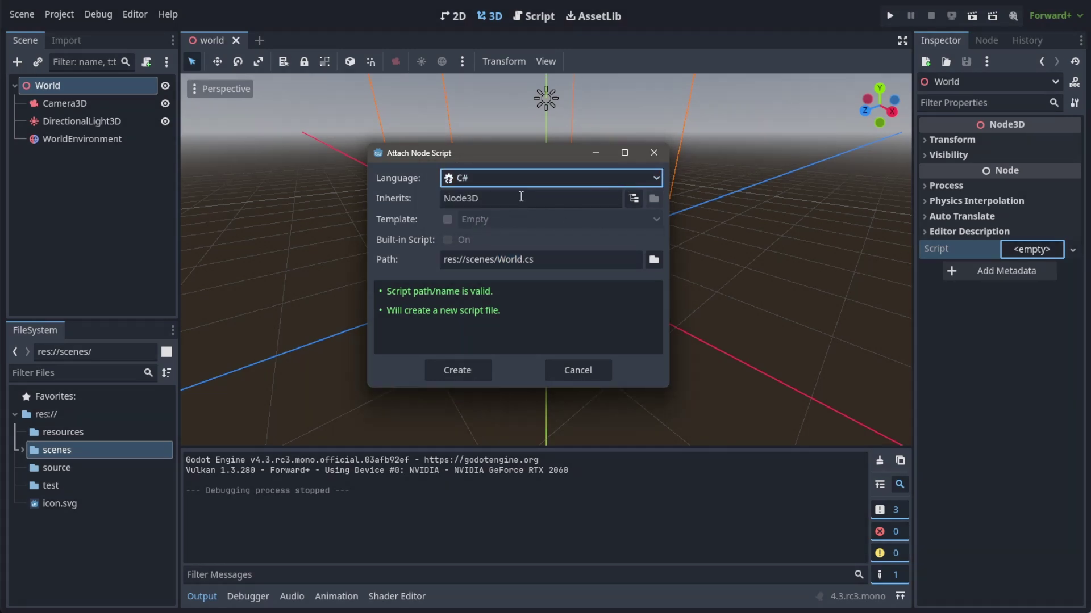
left_click(505, 259)
key("Left")
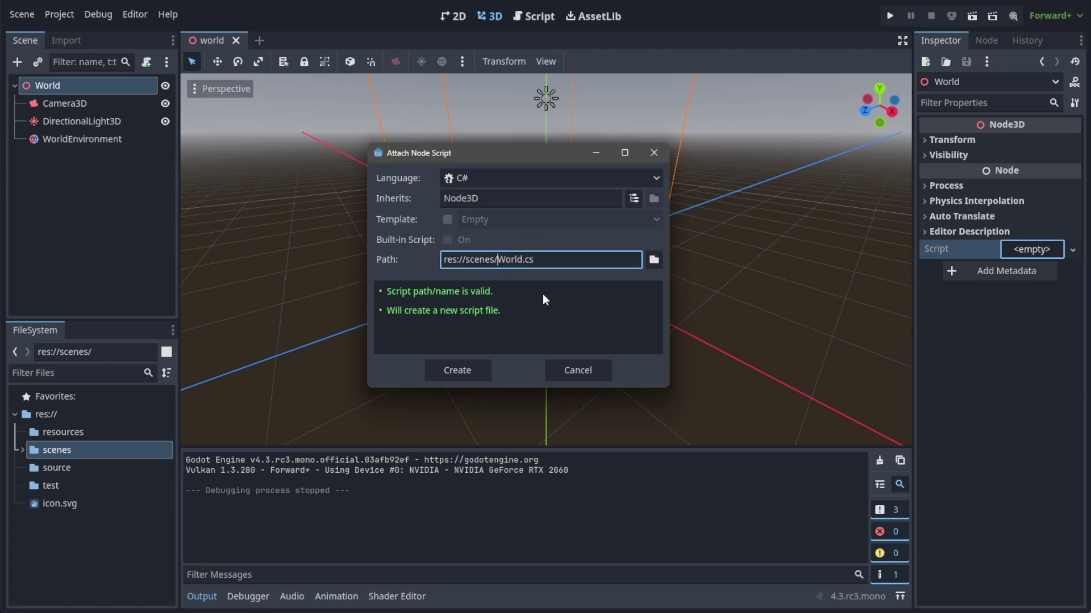
type("Hello")
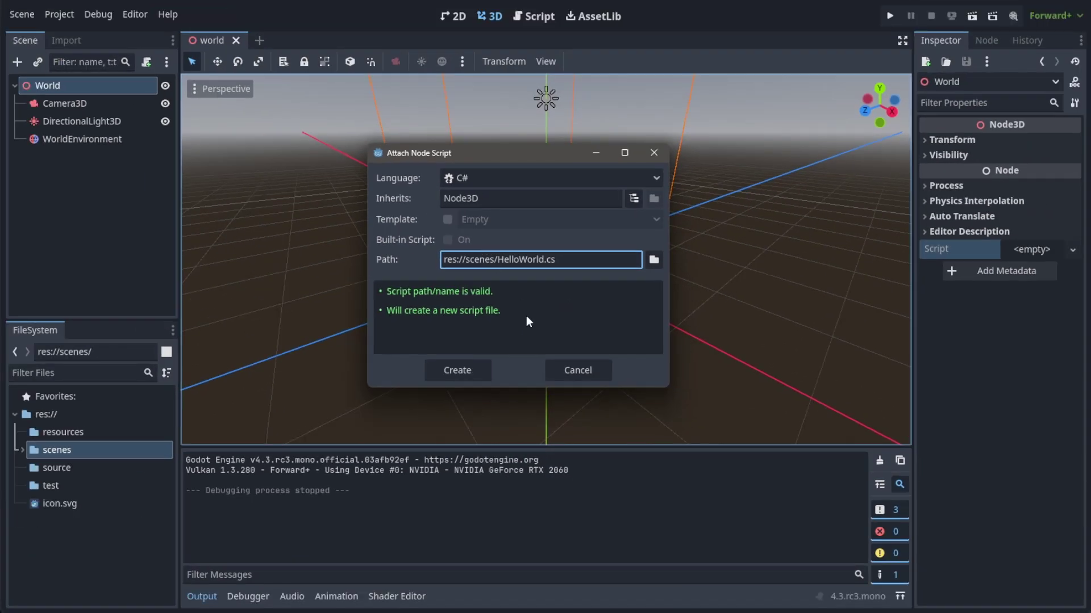
Set the script path's folder to source and create the script.
key("Right")
key("Right")
key("shift+Left")
key("shift+Left")
key("shift+Left")
key("shift+Left")
key("shift+Left")
key("shift+Left")
key("BackSpace")
type("source")
left_click(465, 372)
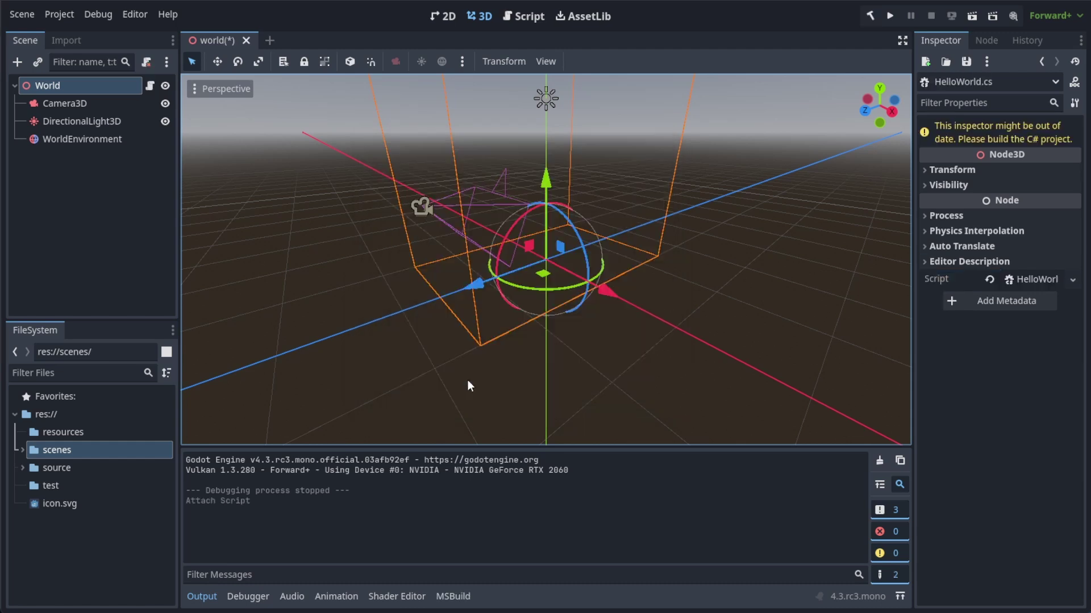
Show the contents of the source folder and run the current scene.
left_click(23, 466)
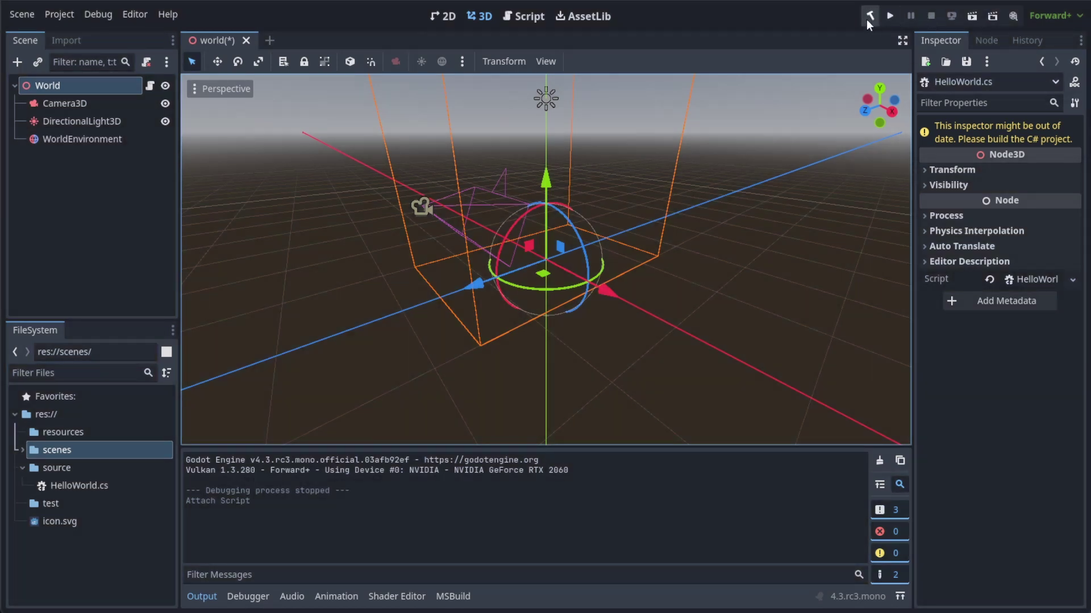
left_click(971, 17)
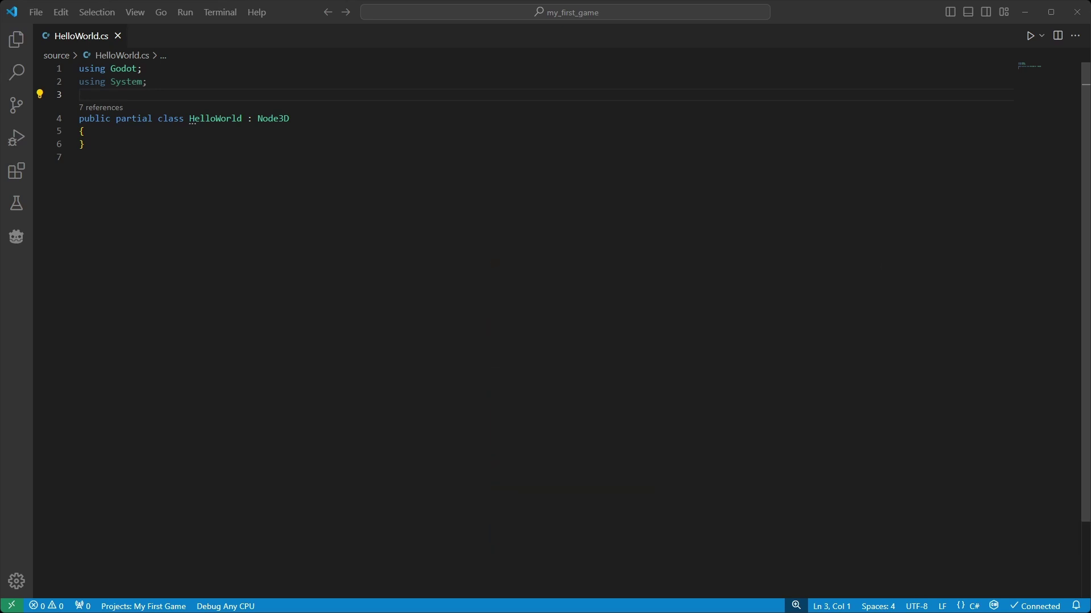
In Visual Studio Code, add a public override void _Ready() method inside the HelloWorld class.
left_click(85, 131)
key("Return")
type("public over")
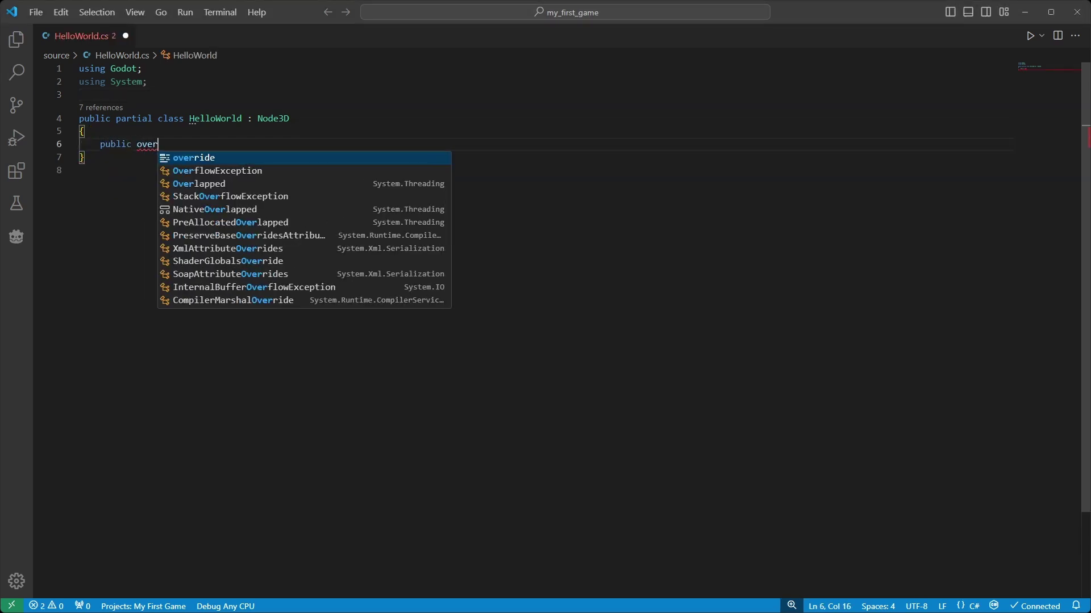
type("ride void")
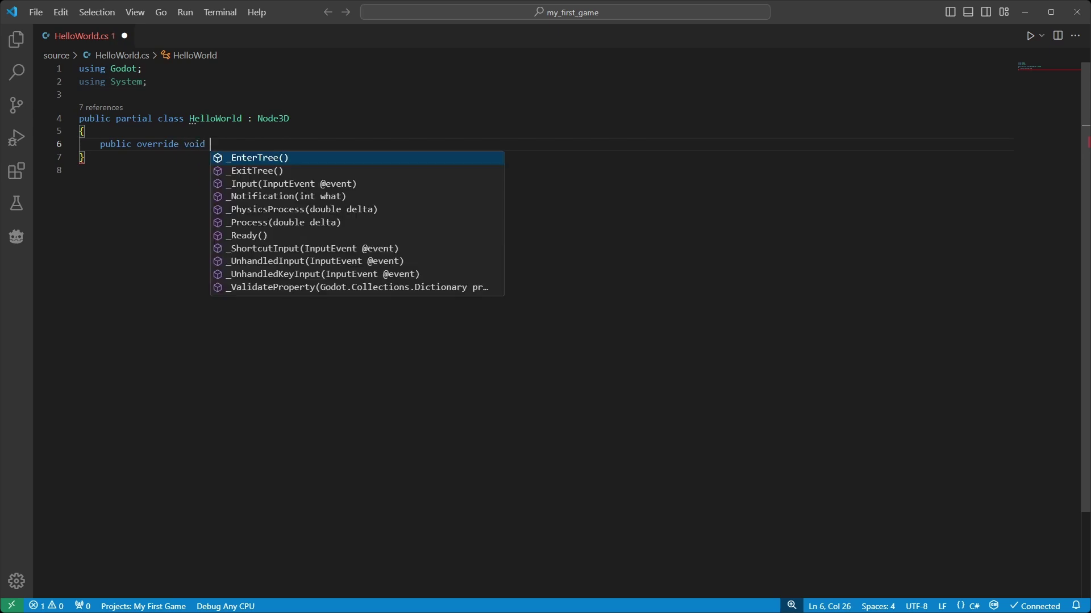
key("Down")
key("Down")
key("Down")
key("Down")
key("Down")
key("Down")
key("Return")
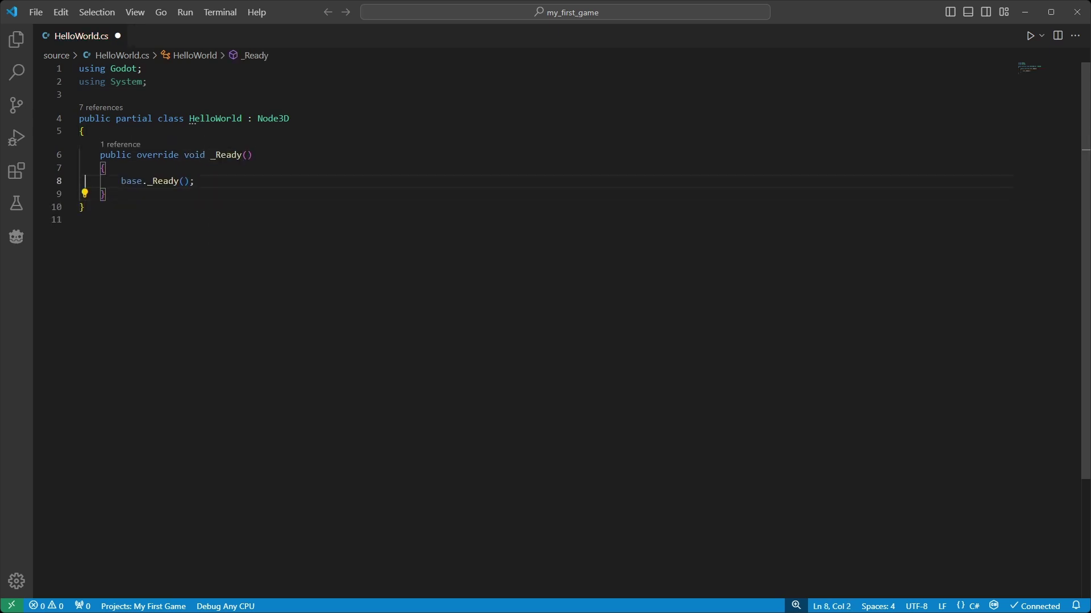
Replace the base call in _Ready with GD.Print("Hello World"); and save HelloWorld.cs.
left_click(142, 181)
key("Home")
key("shift+End")
key("BackSpace")
type("GD.P")
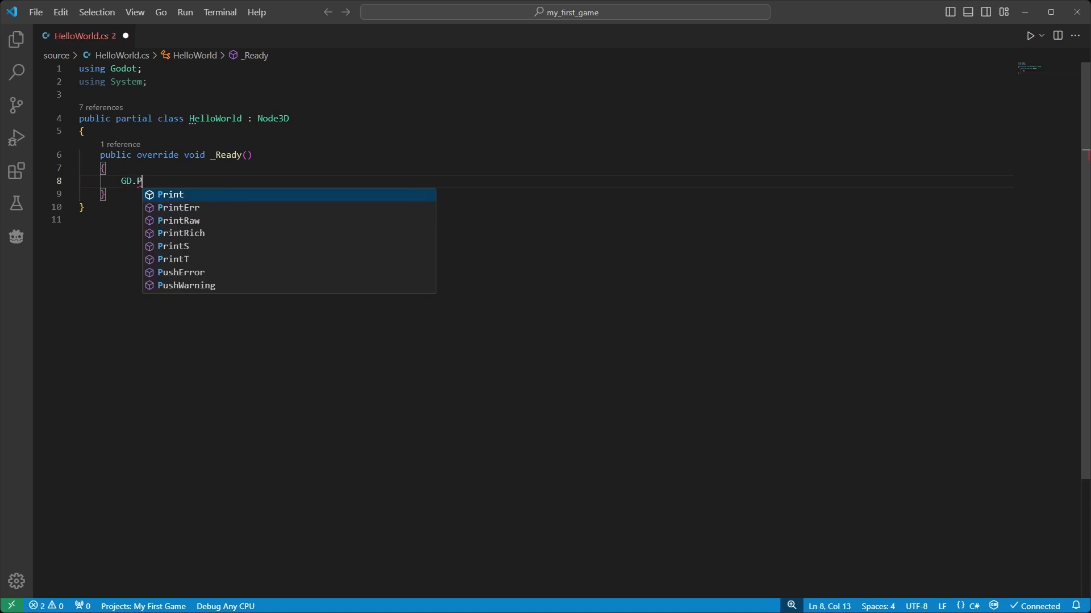
type("rint(\"Hell\");")
key("Left")
key("Left")
type("\"Hello World")
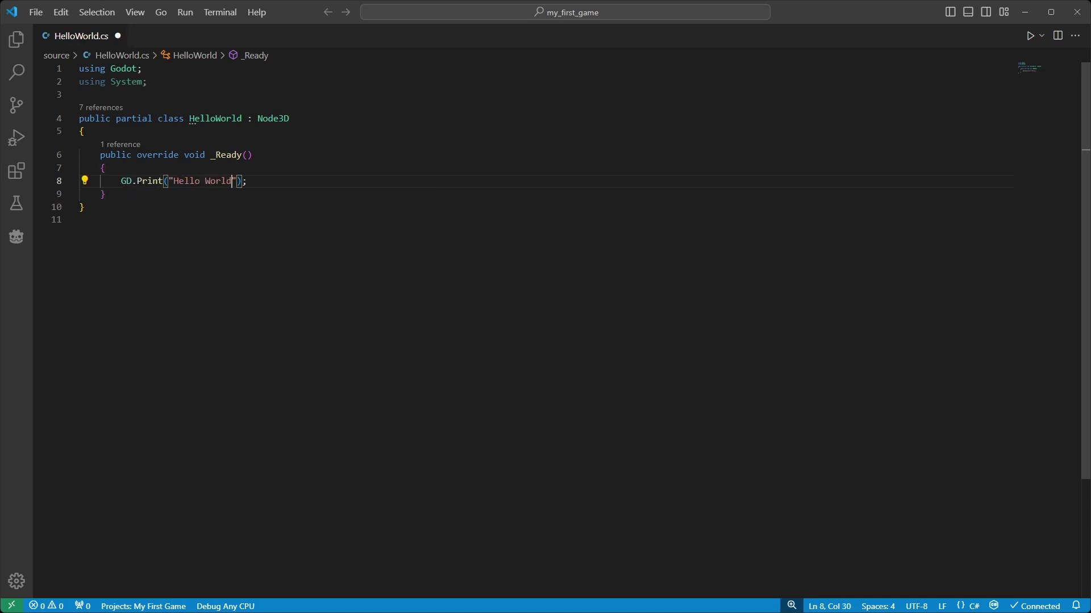
key("ctrl+s")
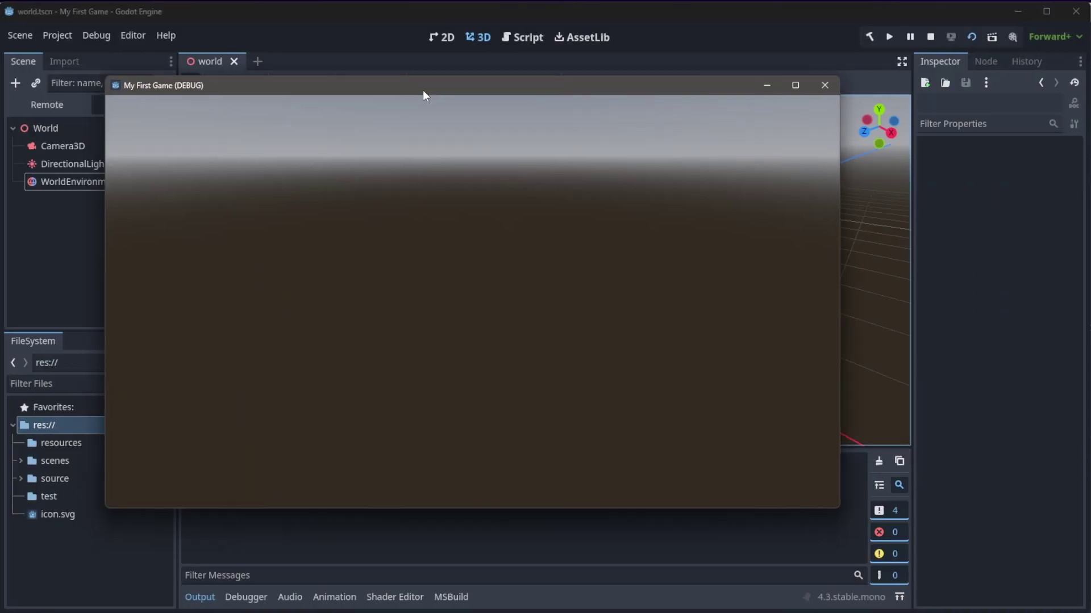
Back in Godot, move the running game window clear of the output log and stop the game.
left_click_drag(422, 90, 470, 47)
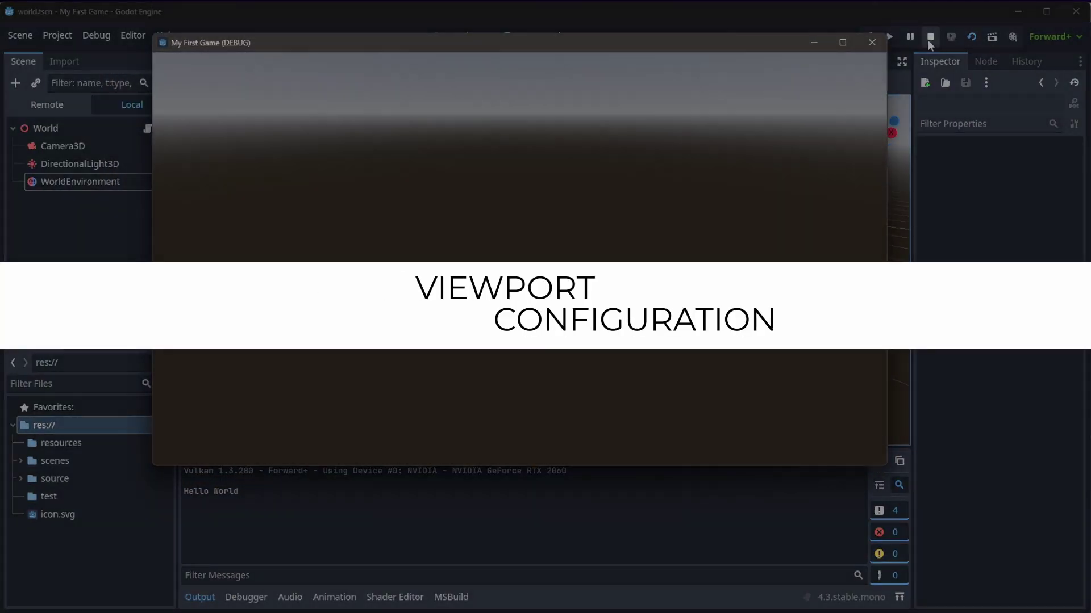
left_click(930, 38)
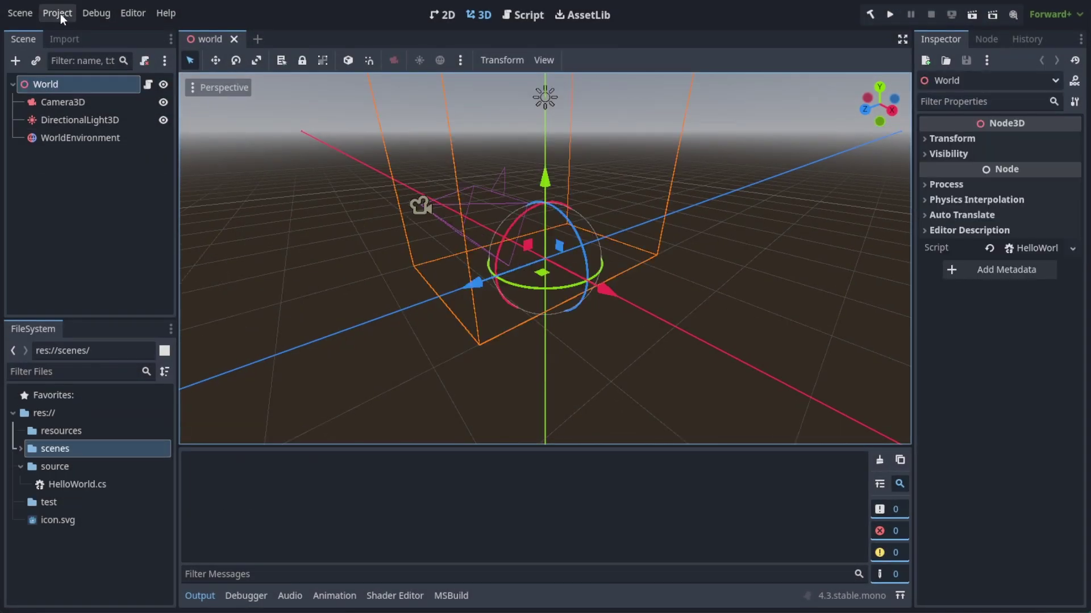
Open the Project Settings, enable Advanced Settings and browse the list of setting categories.
left_click(60, 13)
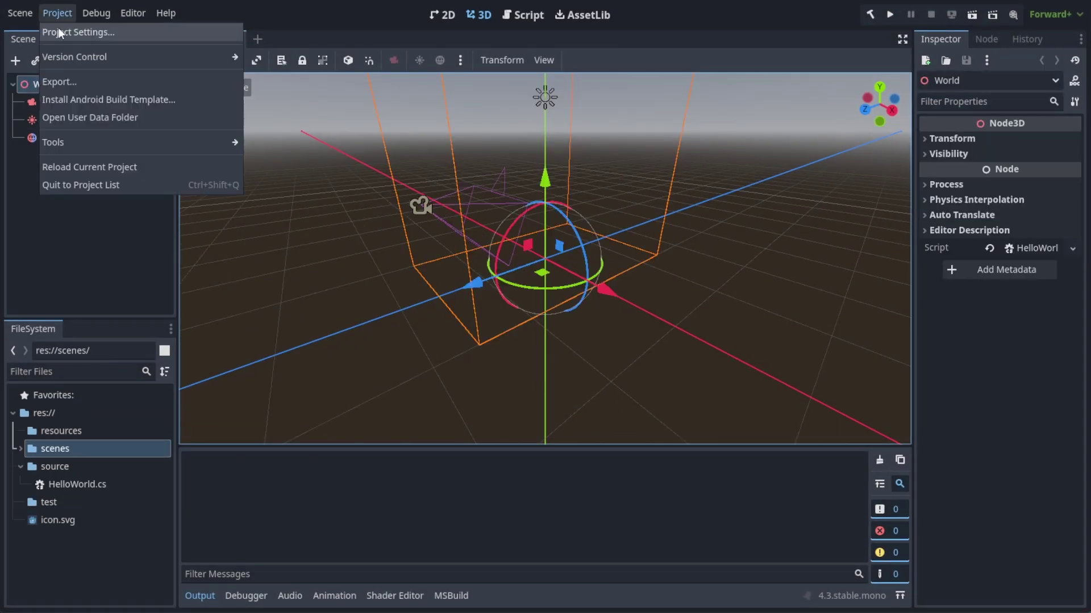
left_click(73, 32)
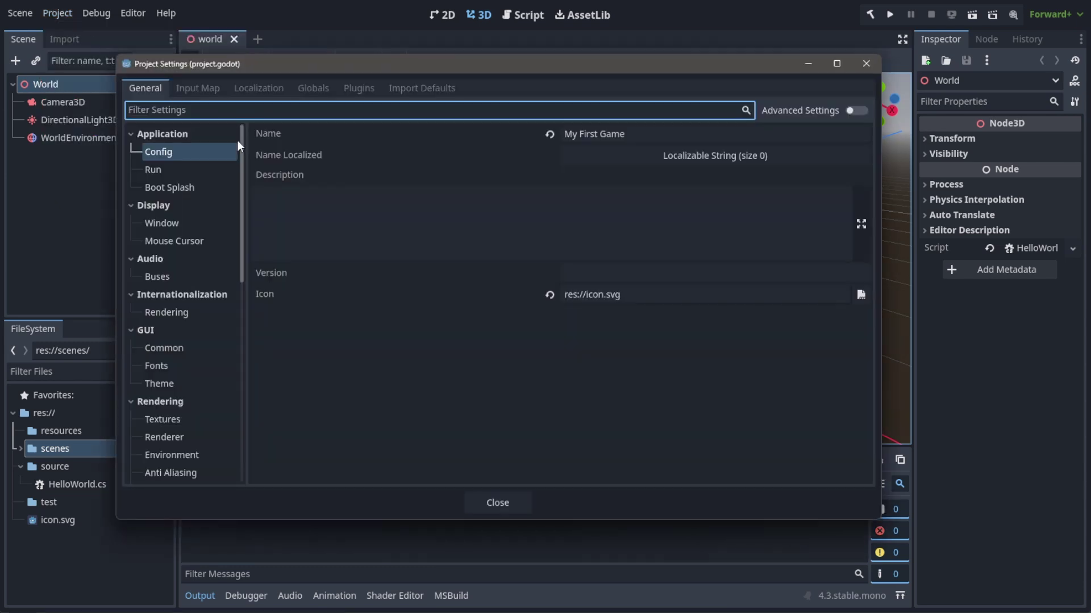
left_click(858, 111)
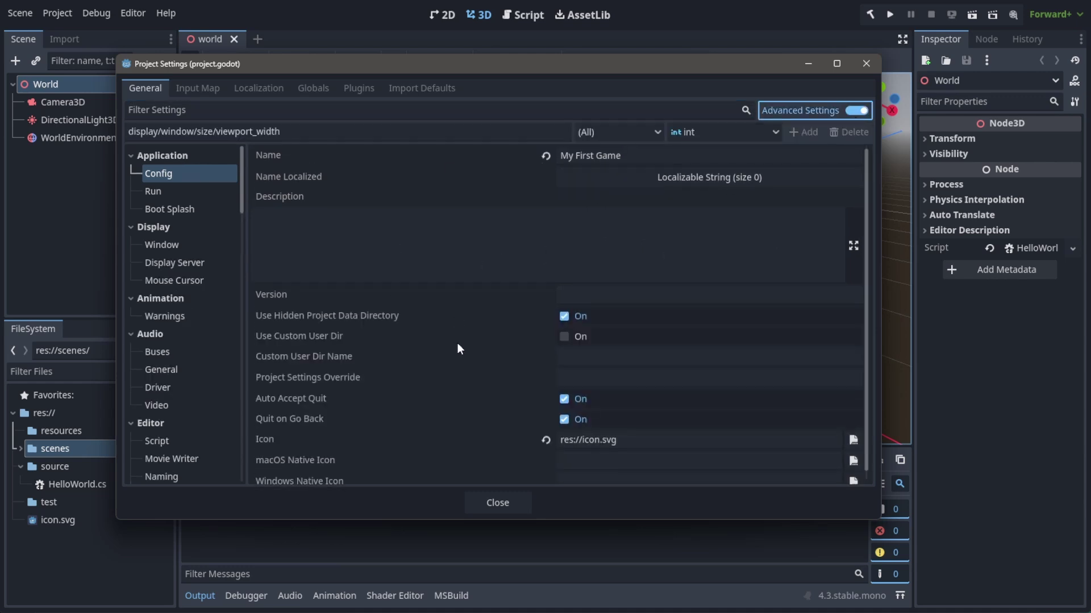
scroll(172, 319, "down", 15)
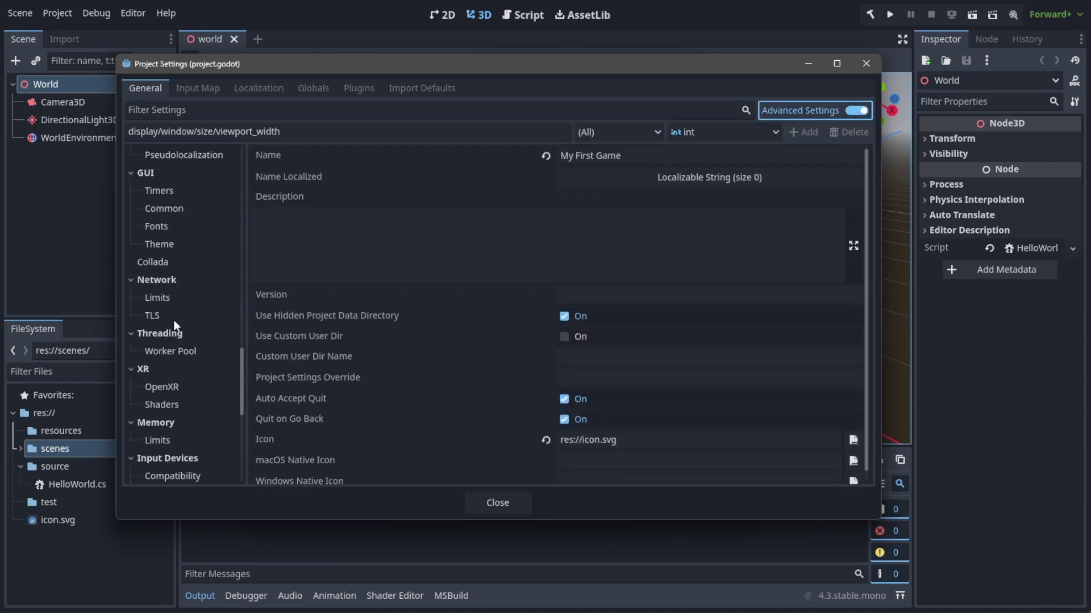
Look through the remaining setting categories down to Dotnet and turn Advanced Settings off.
scroll(173, 319, "down", 5)
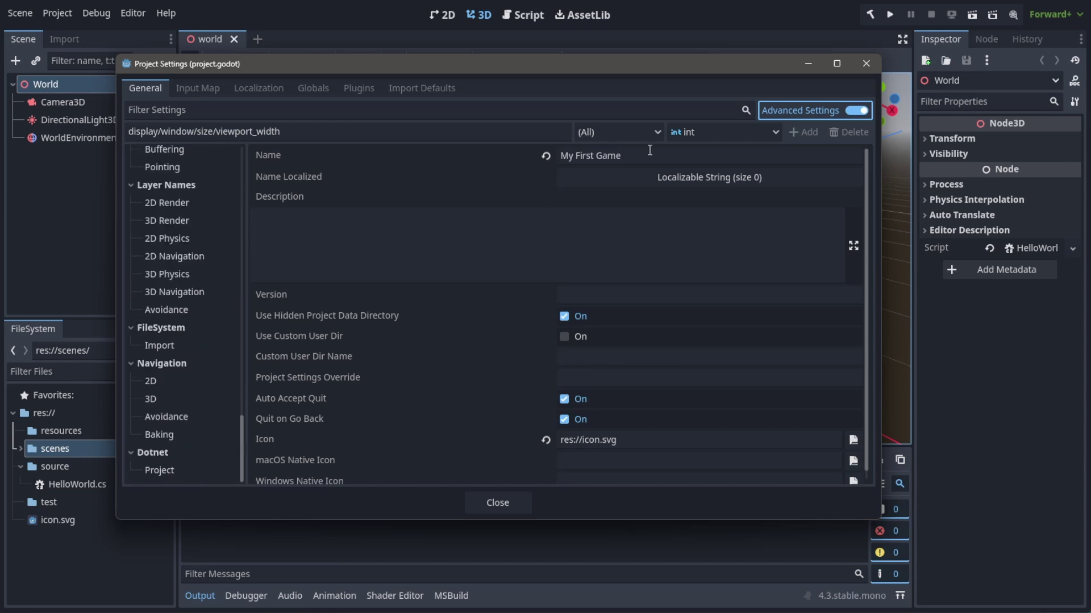
left_click(856, 111)
scroll(168, 373, "up", 10)
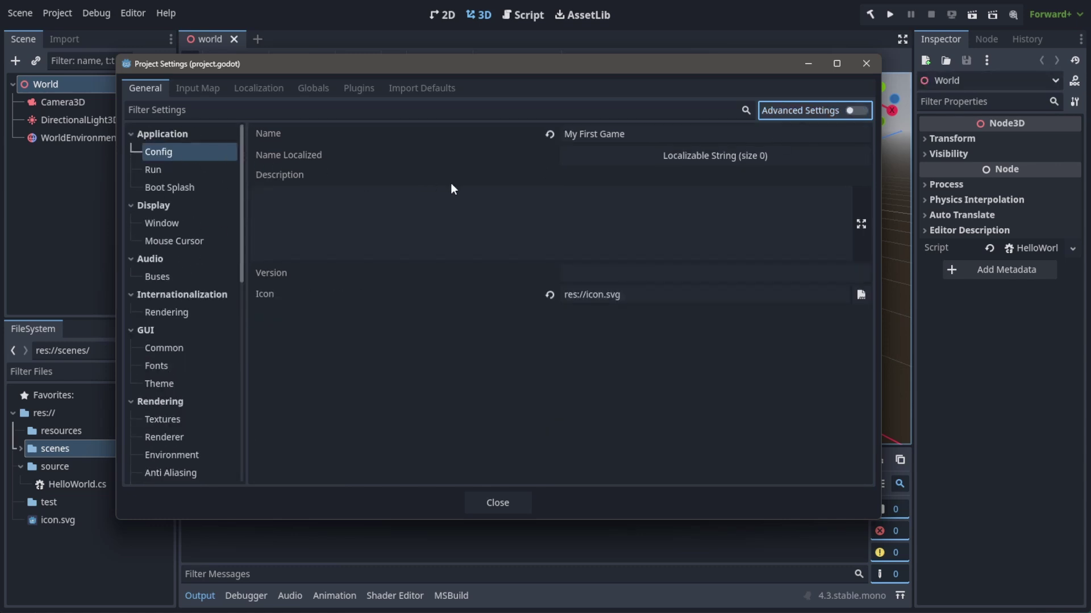
In the Display Window settings, set the Viewport Width to 960 and the Viewport Height to 540.
left_click(160, 224)
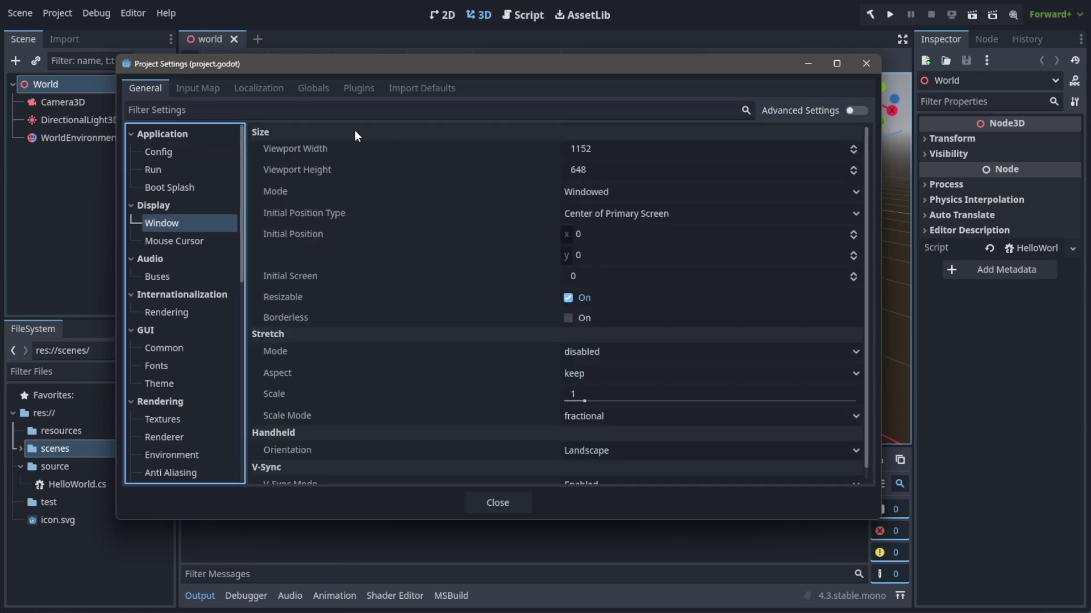
left_click(584, 152)
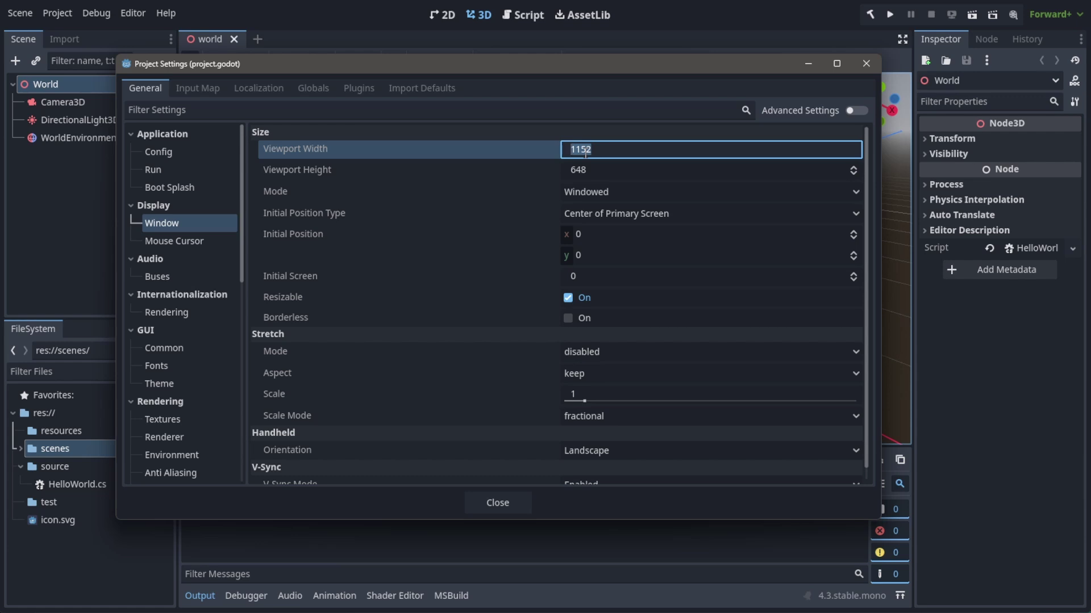
type("960")
key("Tab")
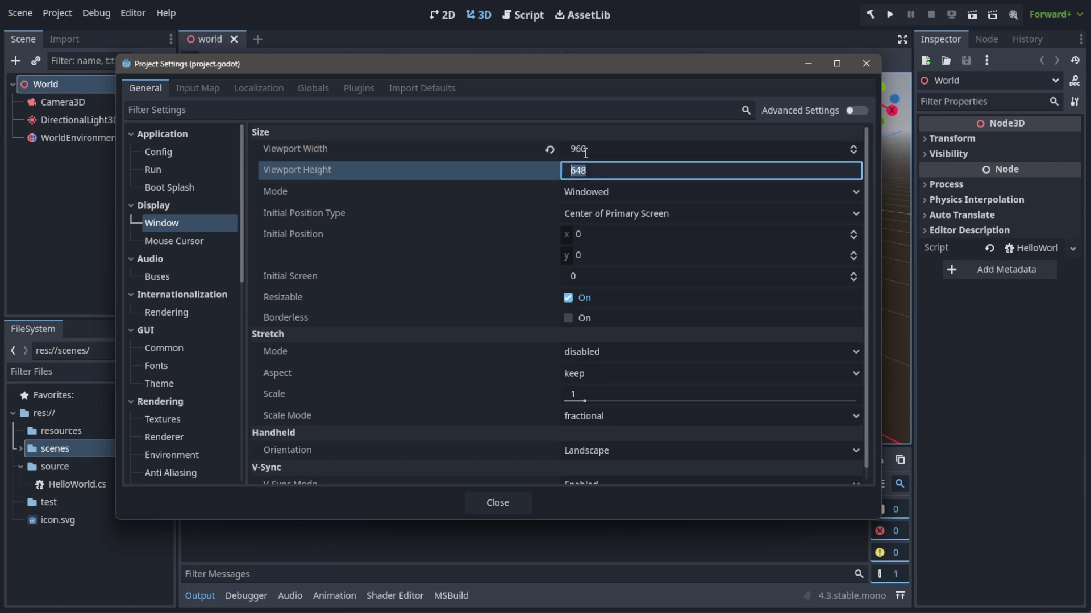
type("540")
key("Tab")
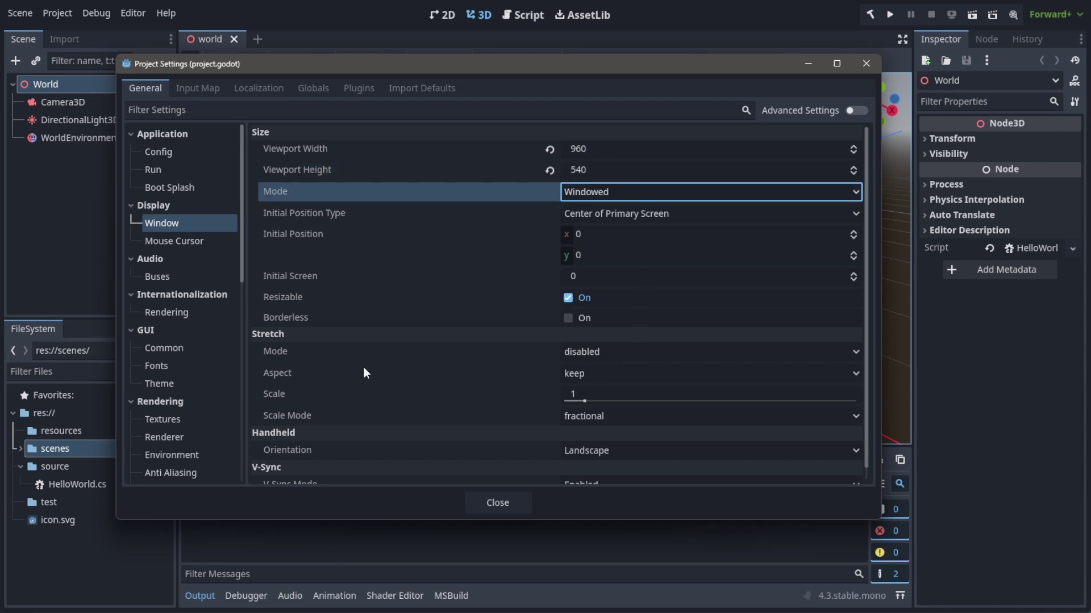
Switch to the Godot documentation page on multiple resolutions in the browser, read about Stretch Mode and Stretch Aspect, and return to Godot.
key("alt+Tab")
scroll(476, 401, "up", 4)
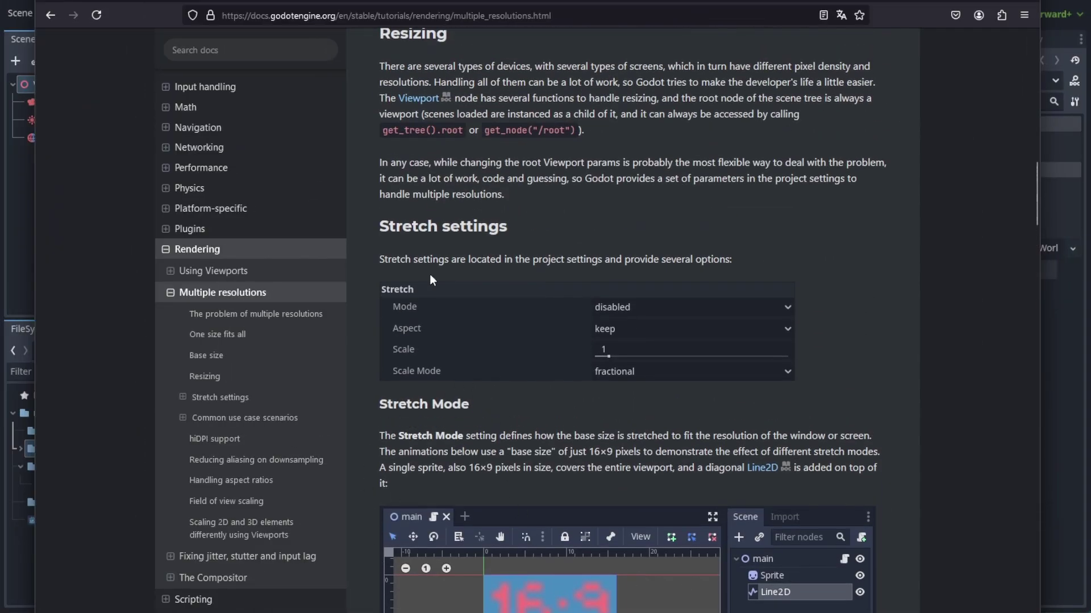
scroll(545, 416, "down", 7)
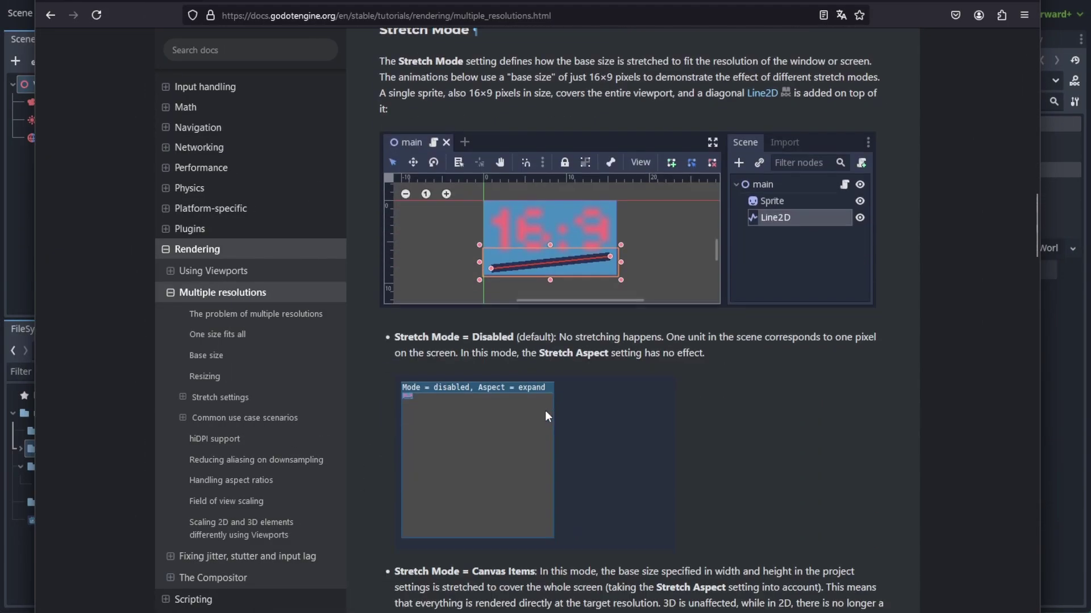
scroll(544, 410, "down", 5)
scroll(547, 417, "down", 5)
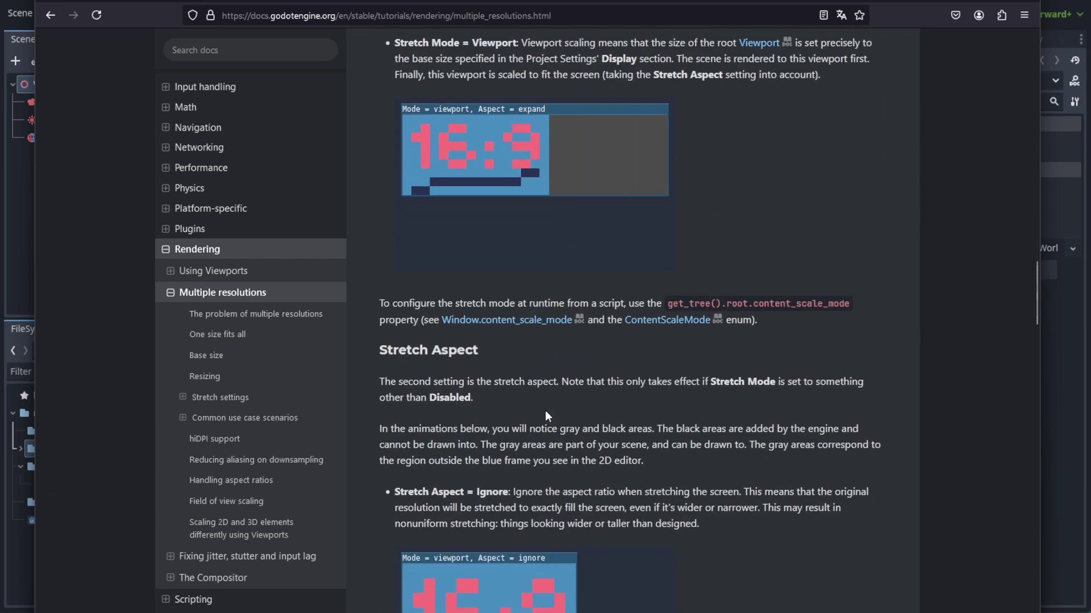
scroll(545, 411, "down", 3)
key("alt+Tab")
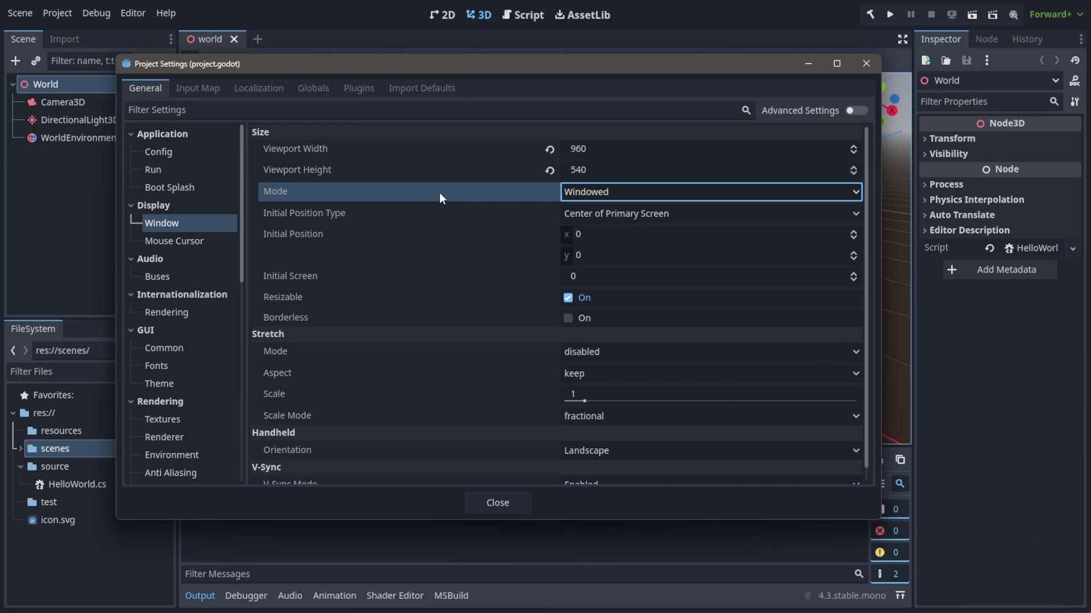
Check the available window Mode options, keep Windowed, and close the Project Settings.
left_click(606, 194)
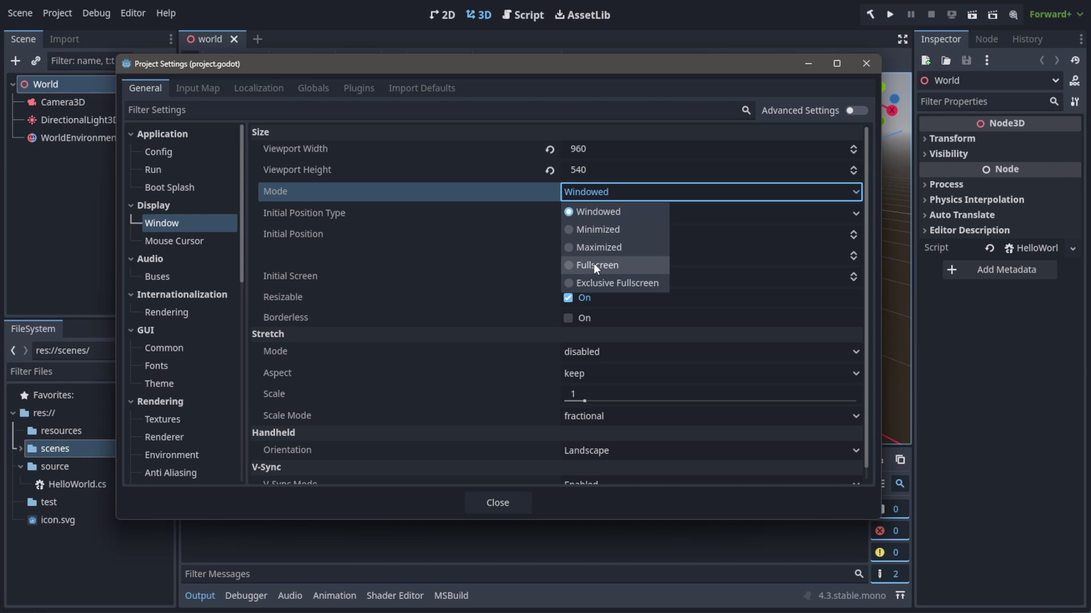
left_click(605, 189)
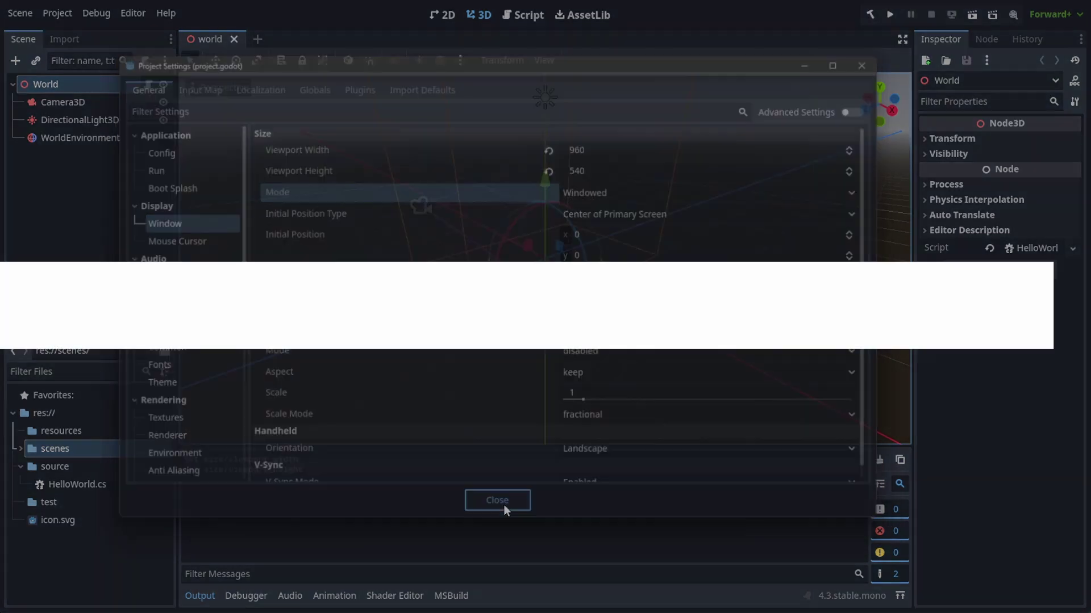
left_click(500, 503)
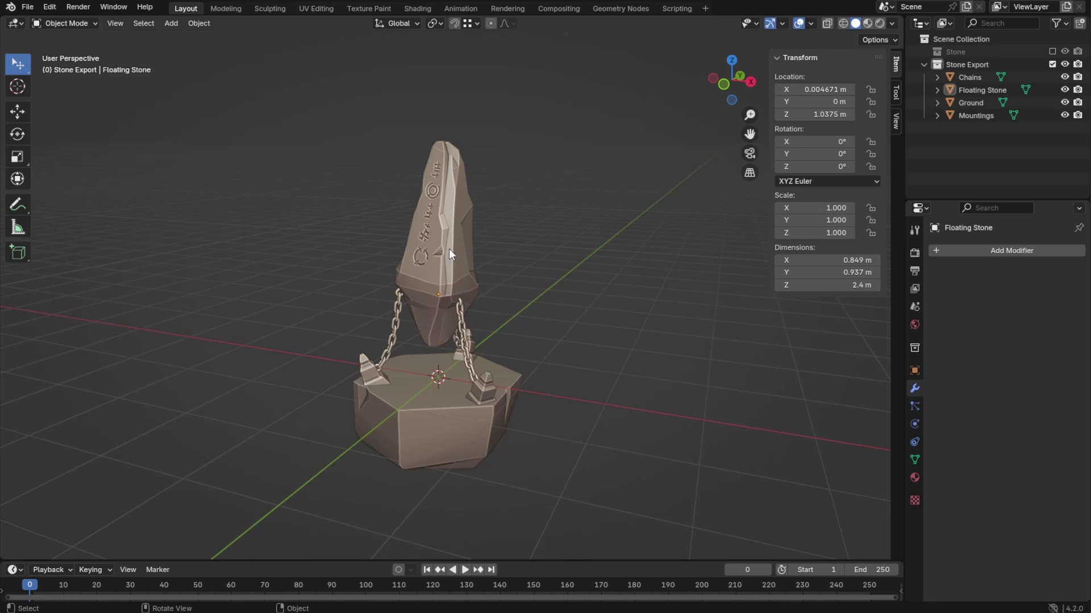
In Blender, select the Floating Stone, start an FBX export, and create a models folder inside my_first_game\resources as the destination.
left_click(450, 253)
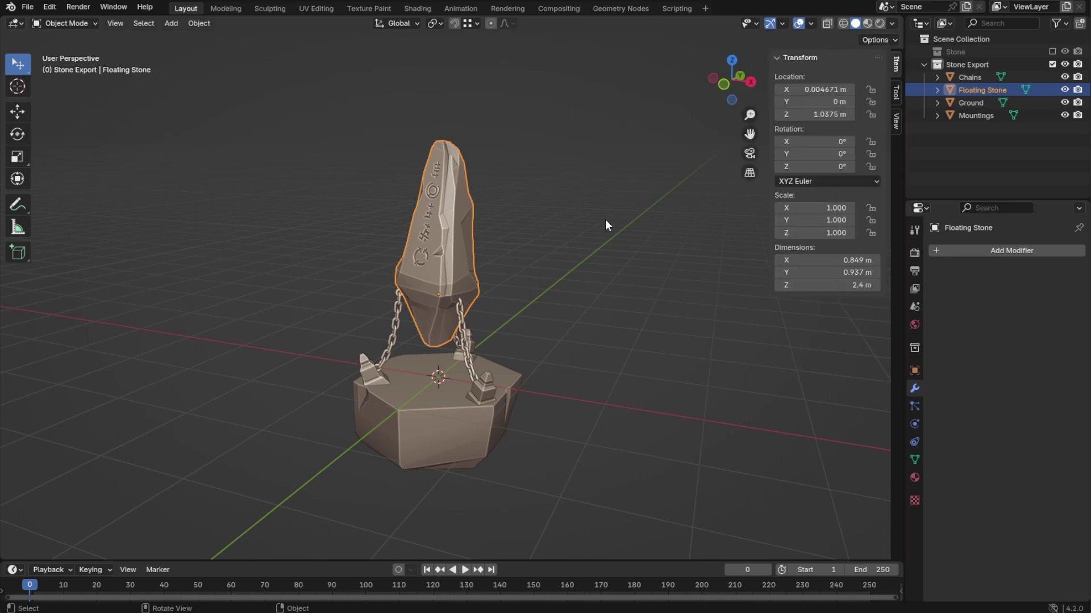
left_click(27, 7)
mouse_move(60, 203)
left_click(188, 314)
left_click(380, 82)
type("models")
key("Return")
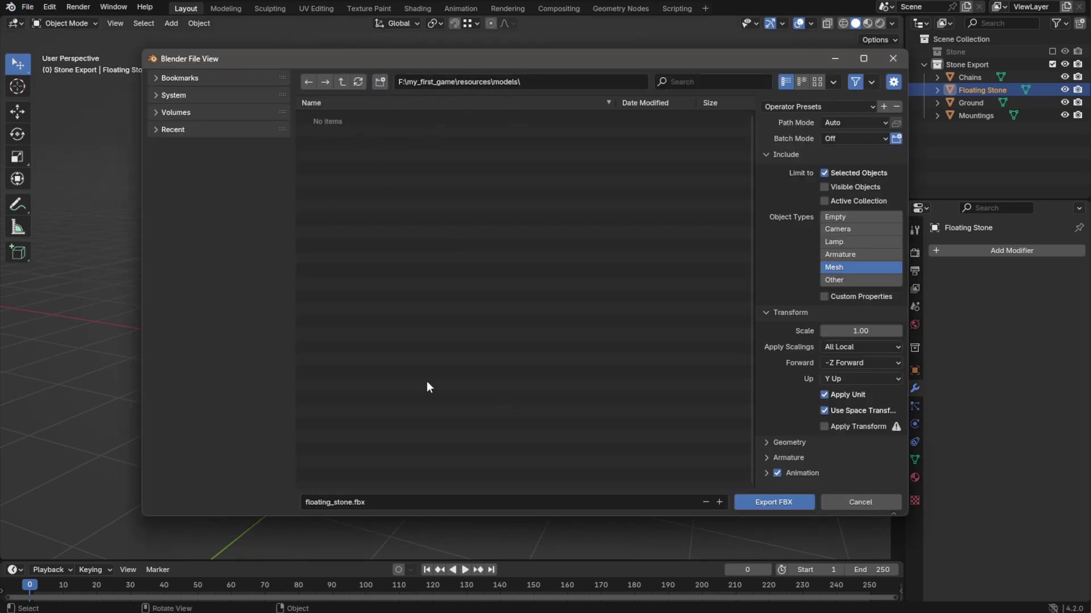
Keep floating_stone.fbx as the export file name and leave the export limited to Selected Objects.
left_click(340, 503)
double_click(344, 503)
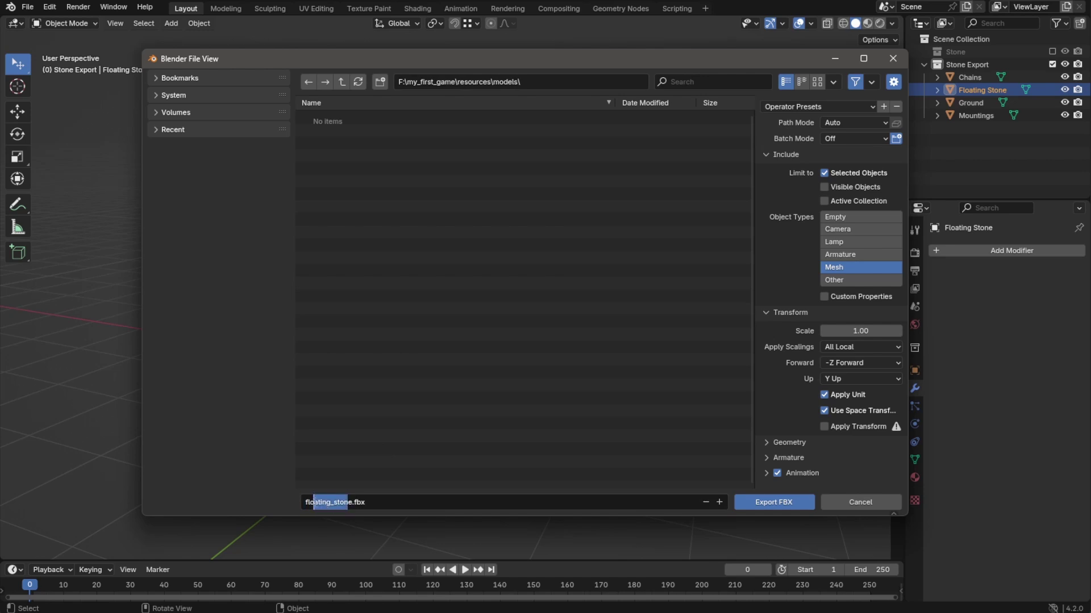
left_click(326, 503)
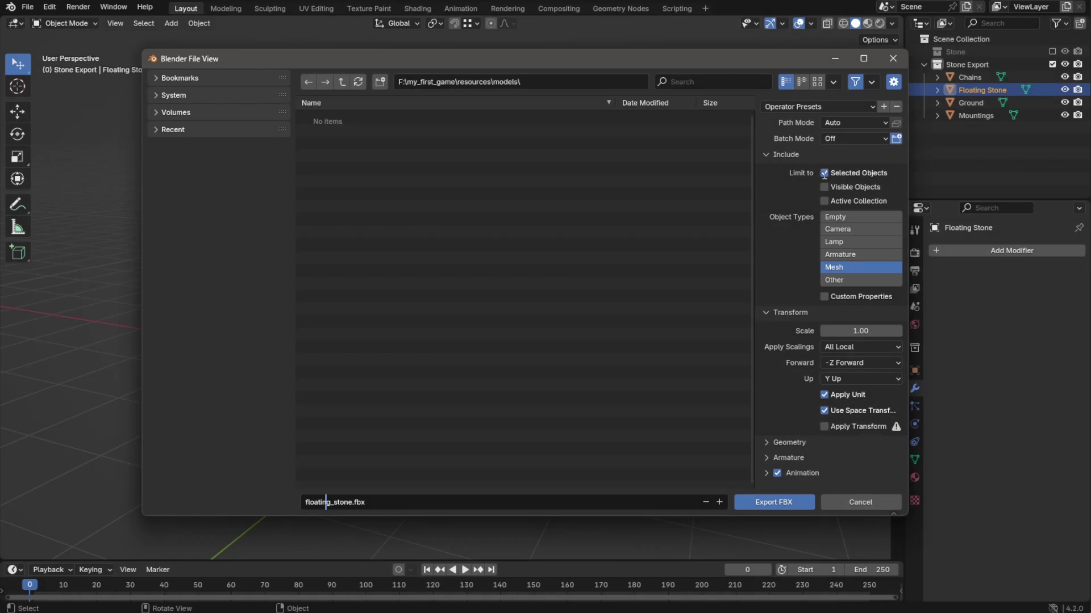
left_click(823, 173)
left_click(824, 173)
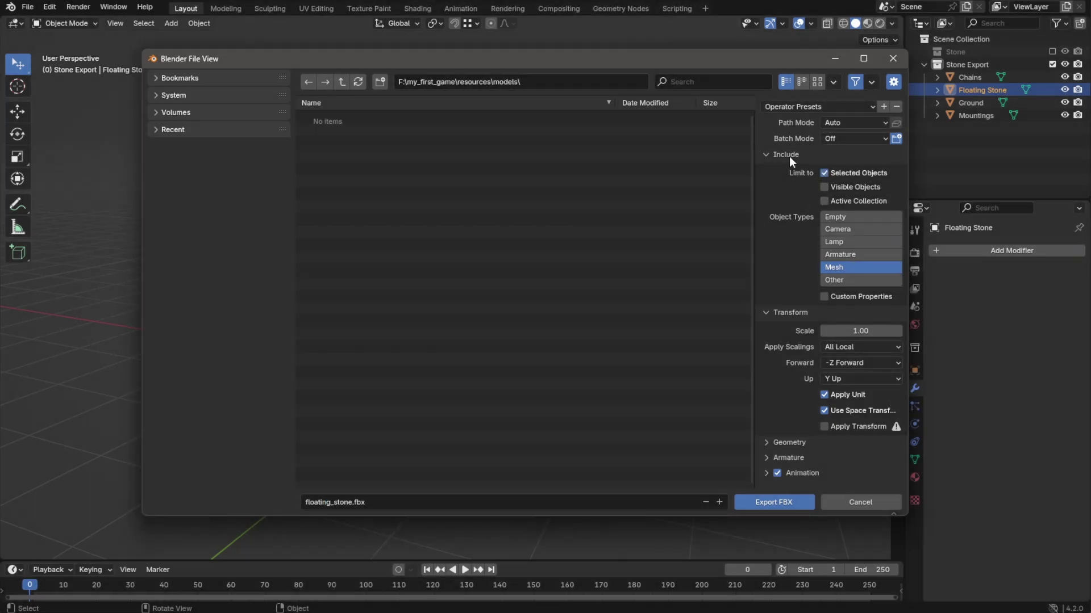
Collapse the Include and Transform export options and examine the Geometry, Armature and Animation options.
left_click(788, 156)
left_click(789, 170)
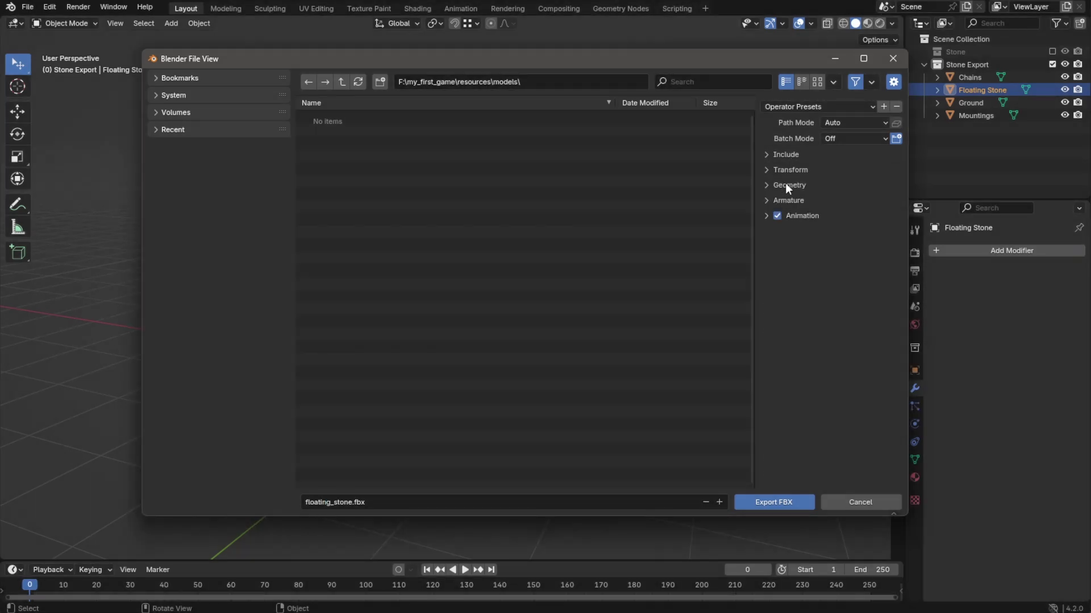
left_click(787, 185)
left_click(786, 184)
left_click(785, 200)
left_click(786, 200)
left_click(792, 214)
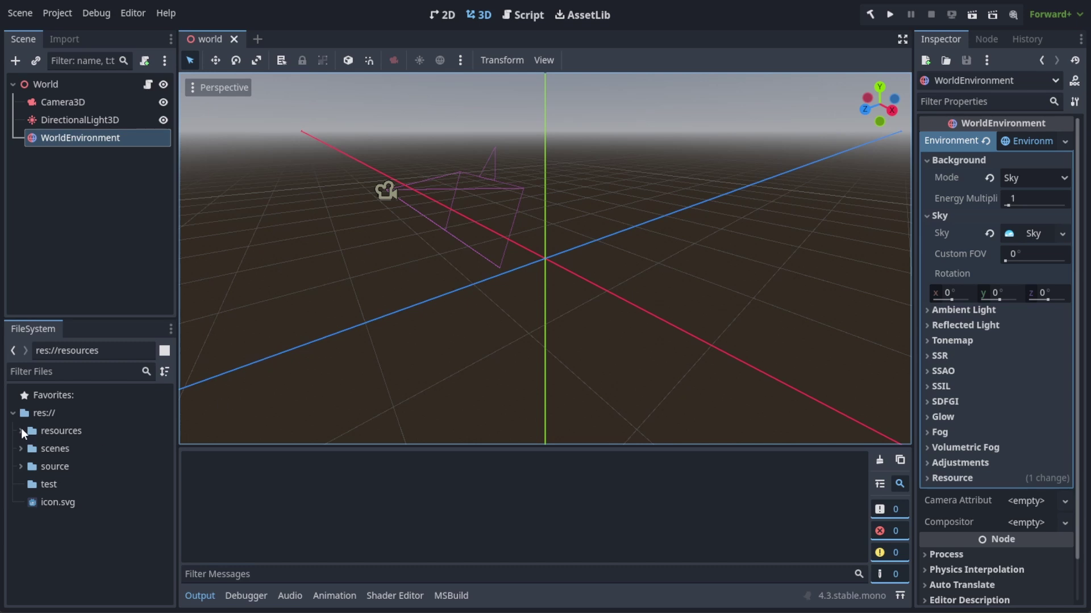
Back in Godot, find floating_stone.fbx in resources/models and place it in the 3D viewport near the origin.
left_click(21, 431)
left_click(40, 447)
left_click(29, 448)
left_click(63, 466)
left_click_drag(63, 470, 551, 309)
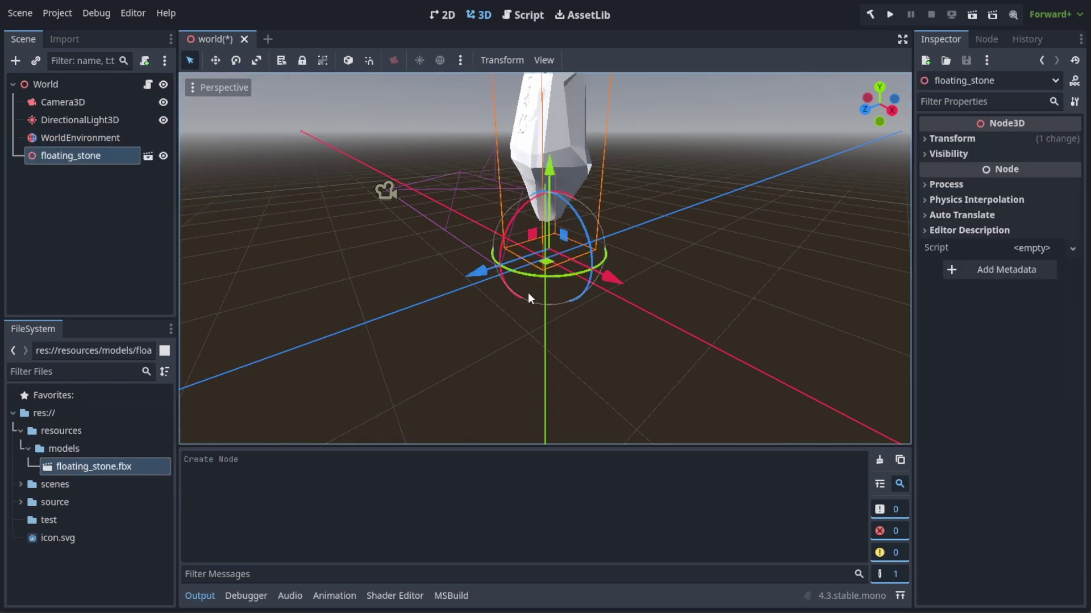
Undo the viewport placement and instance floating_stone.fbx as a child of the World node instead.
key("ctrl+z")
left_click_drag(94, 467, 52, 88)
In the import settings of floating_stone.fbx, set the Root Scale to 0.5 and reimport the model.
left_click(64, 38)
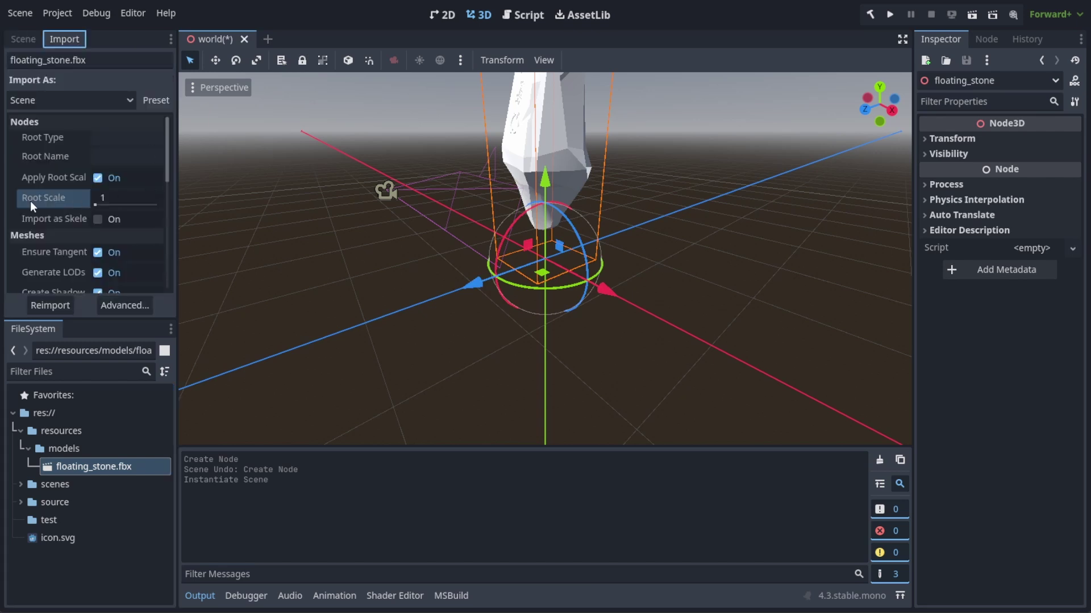
left_click(100, 197)
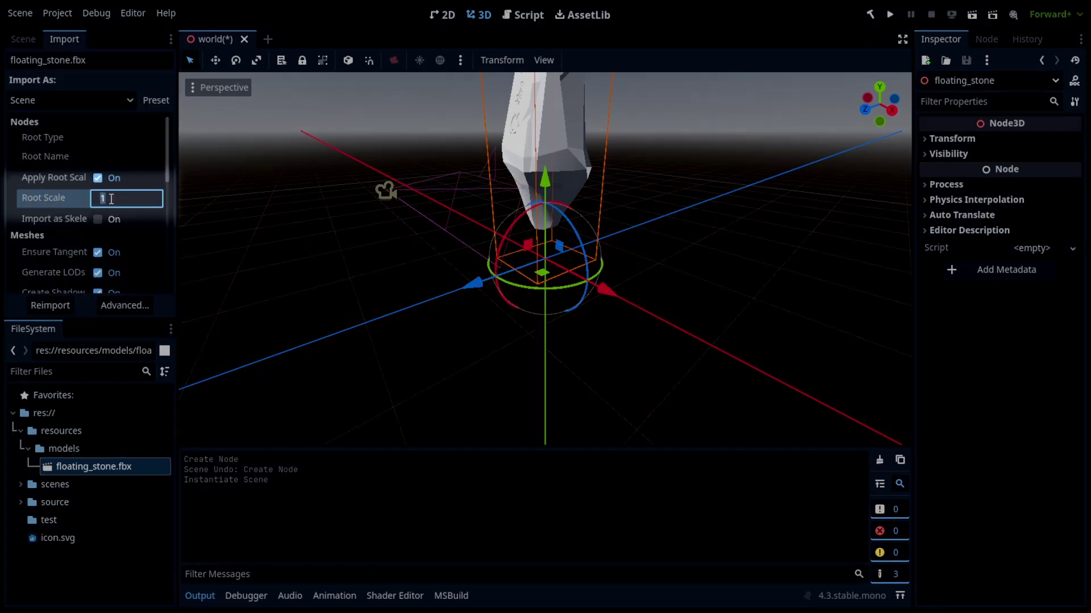
type("0.5")
left_click(56, 305)
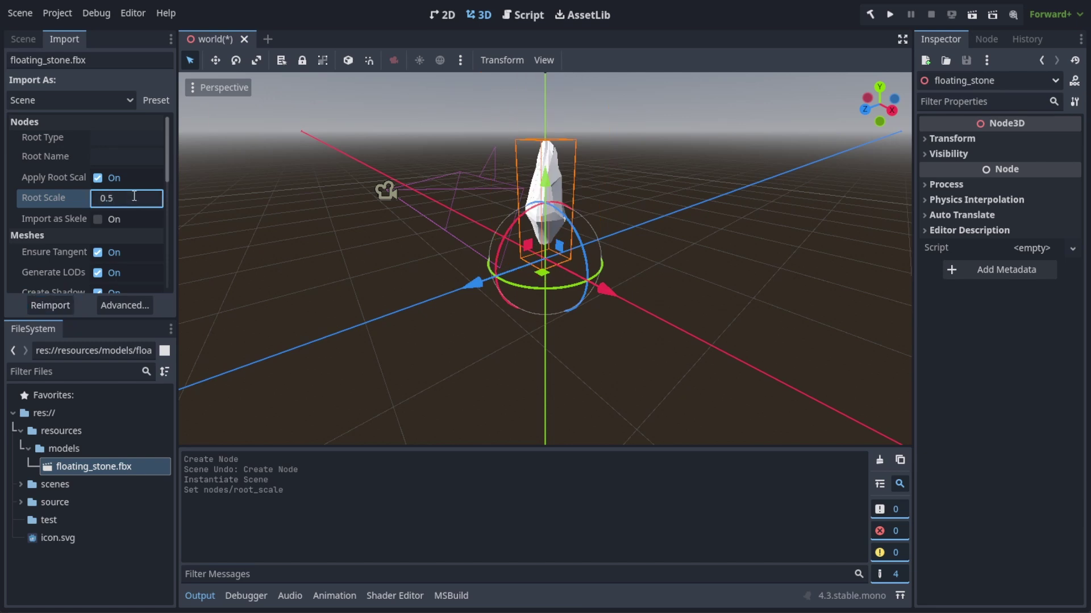
Change the Root Scale of floating_stone.fbx to 0.4 and reimport the model.
key("BackSpace")
type("4")
key("Return")
left_click(50, 307)
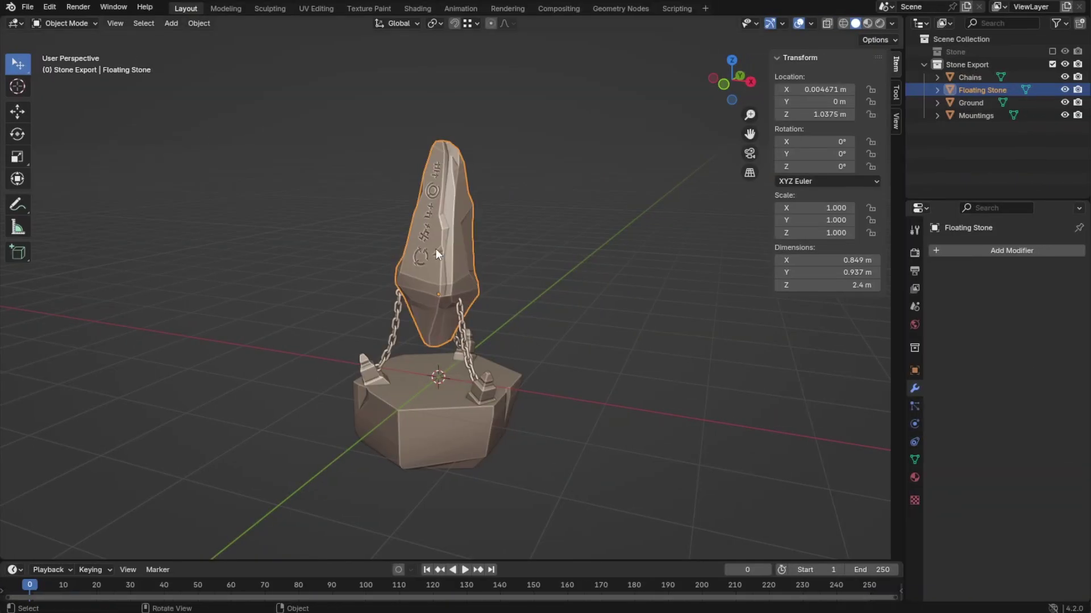
In Blender, scale the Floating Stone mesh along Z to about 0.686 in Edit Mode and return to Object Mode.
key("Tab")
key("s")
key("z")
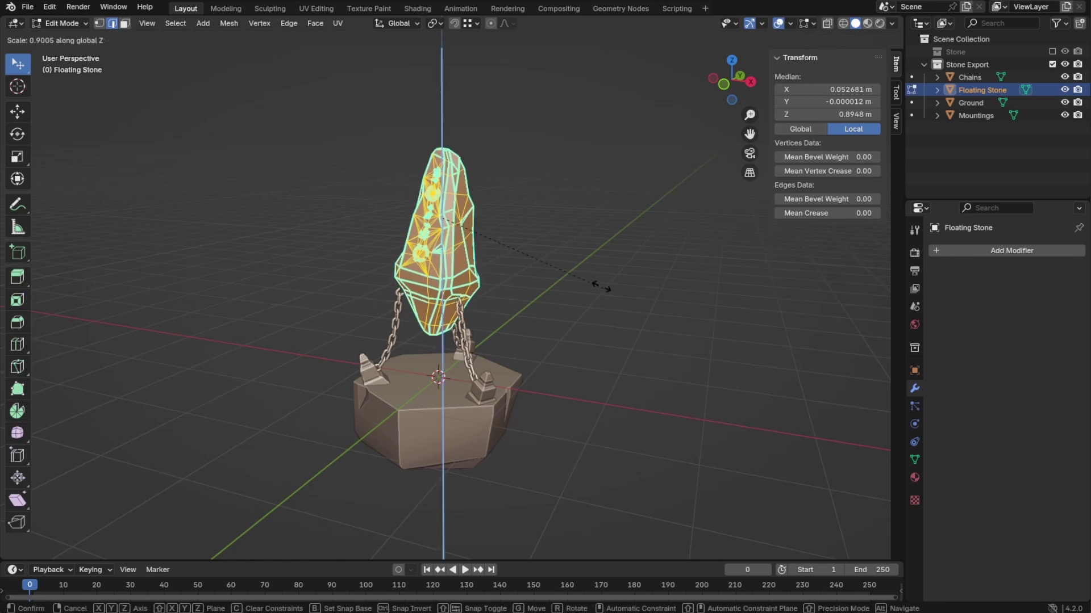
left_click(566, 269)
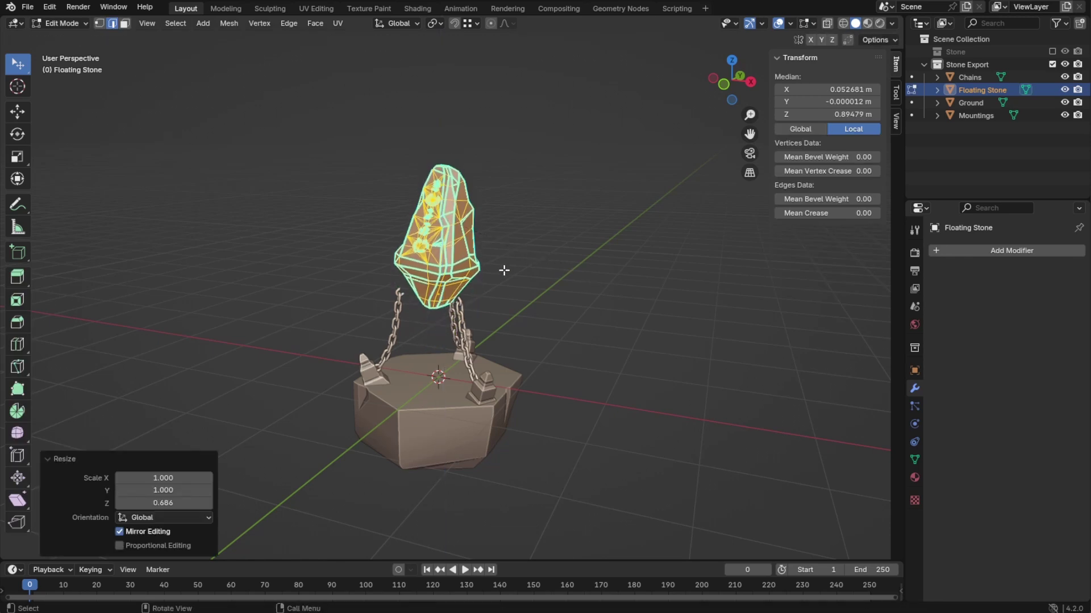
key("Tab")
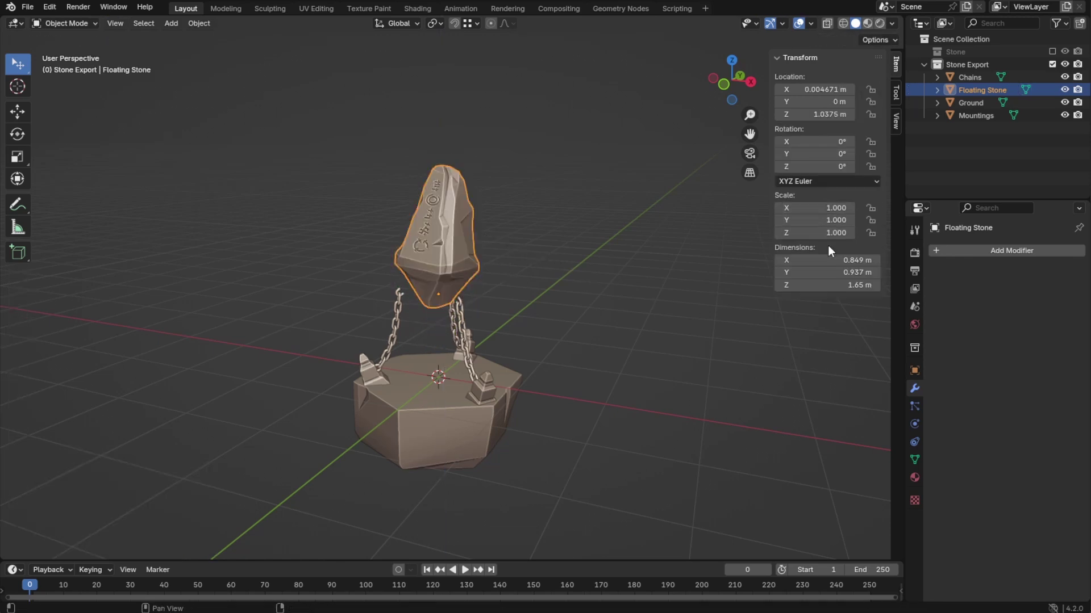
Export the shortened Floating Stone again as FBX.
left_click(24, 7)
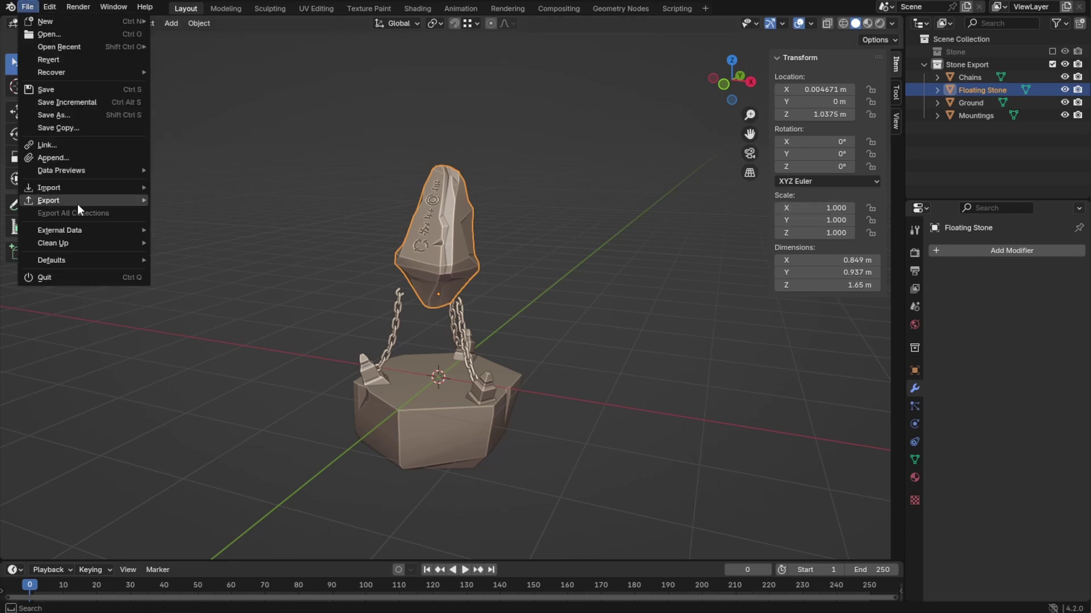
mouse_move(77, 202)
left_click(194, 316)
left_click(792, 516)
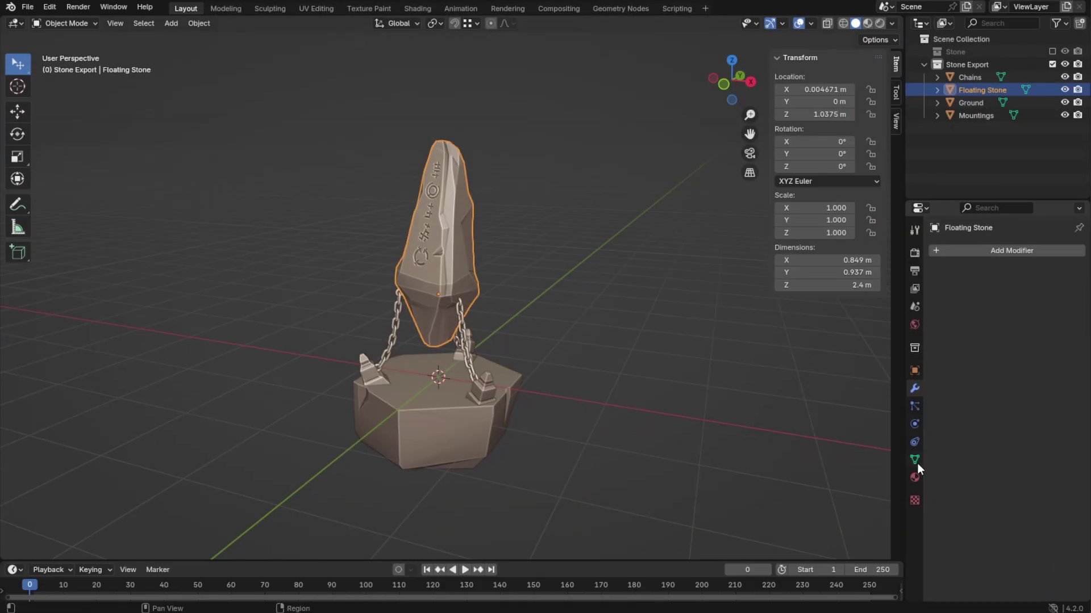
Open the material properties of the Floating Stone.
left_click(915, 476)
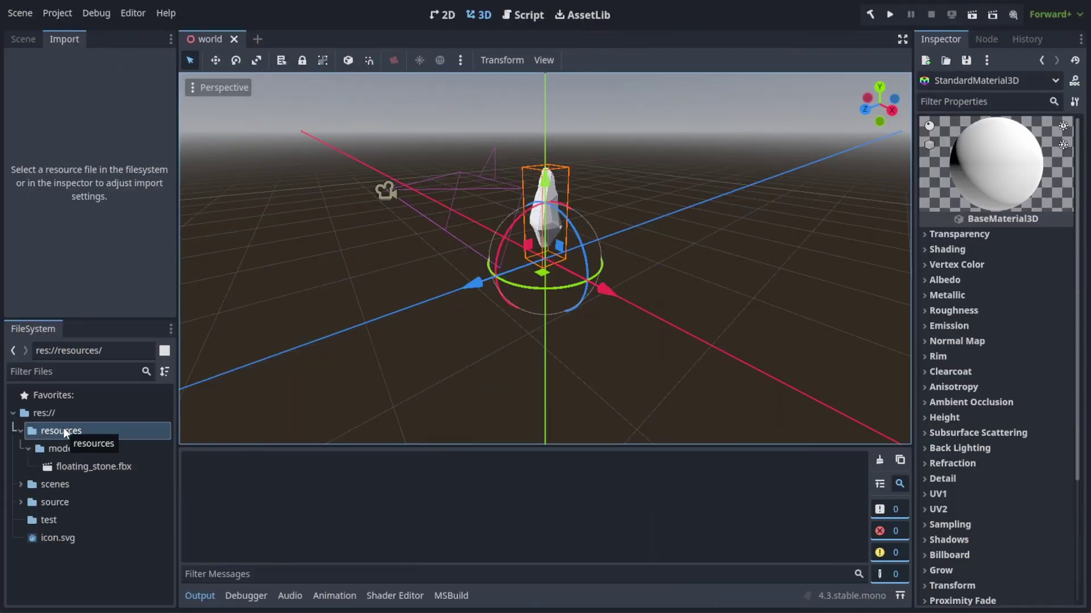
In Godot, create a folder named materials inside the resources folder.
right_click(64, 429)
mouse_move(112, 435)
left_click(255, 438)
type("materials")
key("Return")
Create a StandardMaterial3D resource in the materials folder and save it as stone_material.tres.
left_click(68, 449)
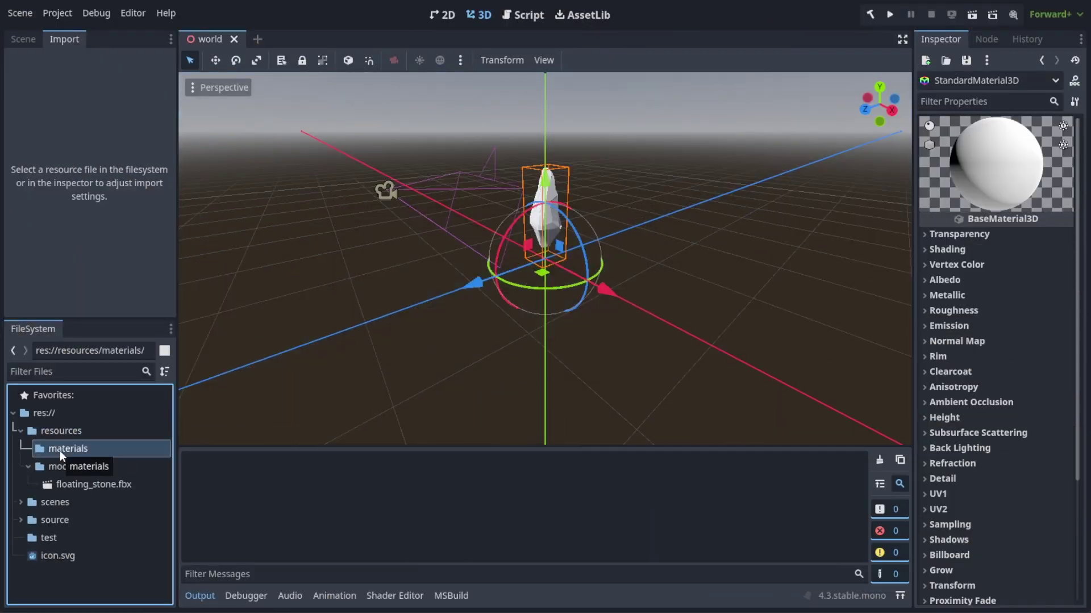
right_click(59, 451)
mouse_move(114, 461)
left_click(291, 515)
type("mater")
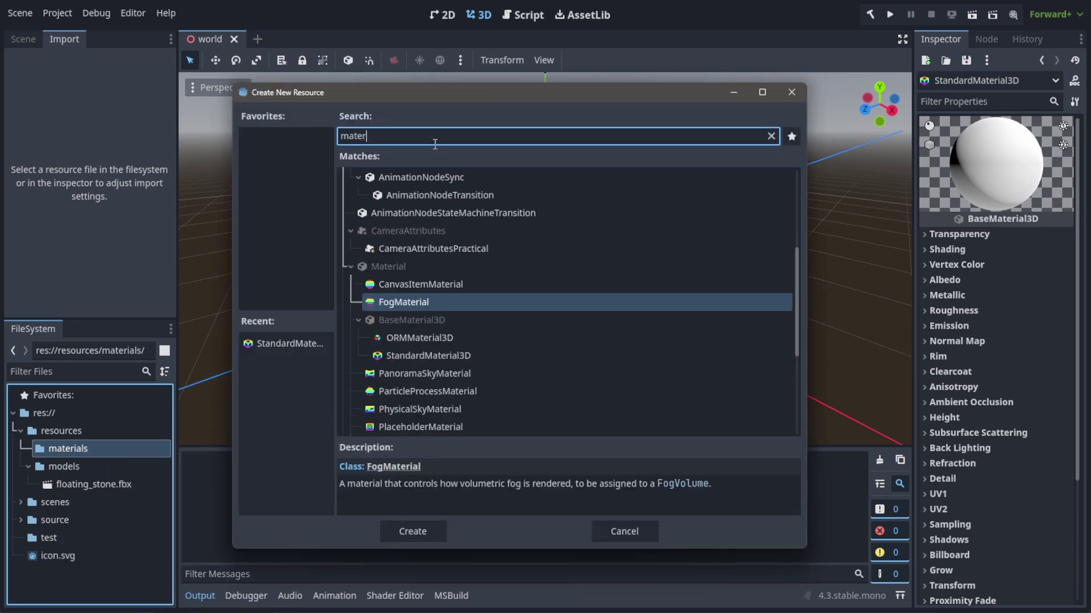
double_click(416, 357)
type("s")
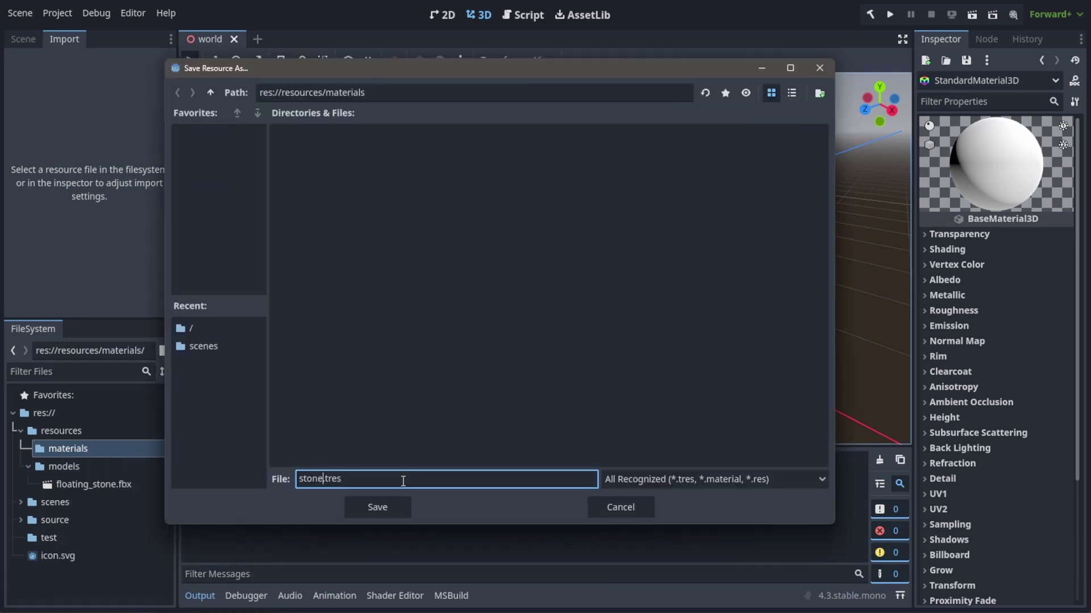
type("tone_material")
key("Return")
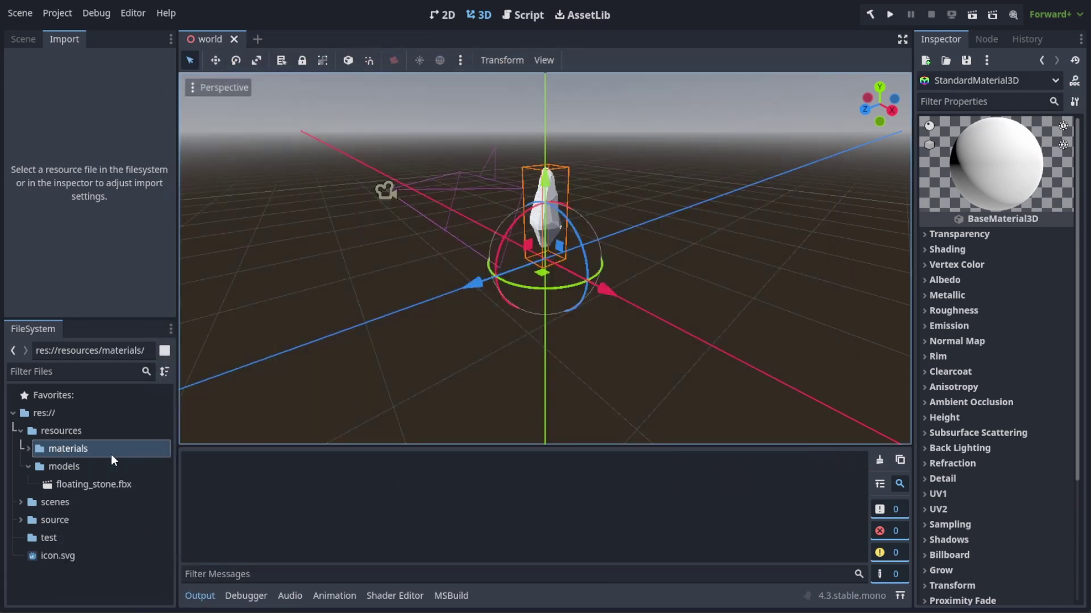
In the advanced import settings of floating_stone.fbx, enable the use of an external material for Stone Material.
left_click(105, 502)
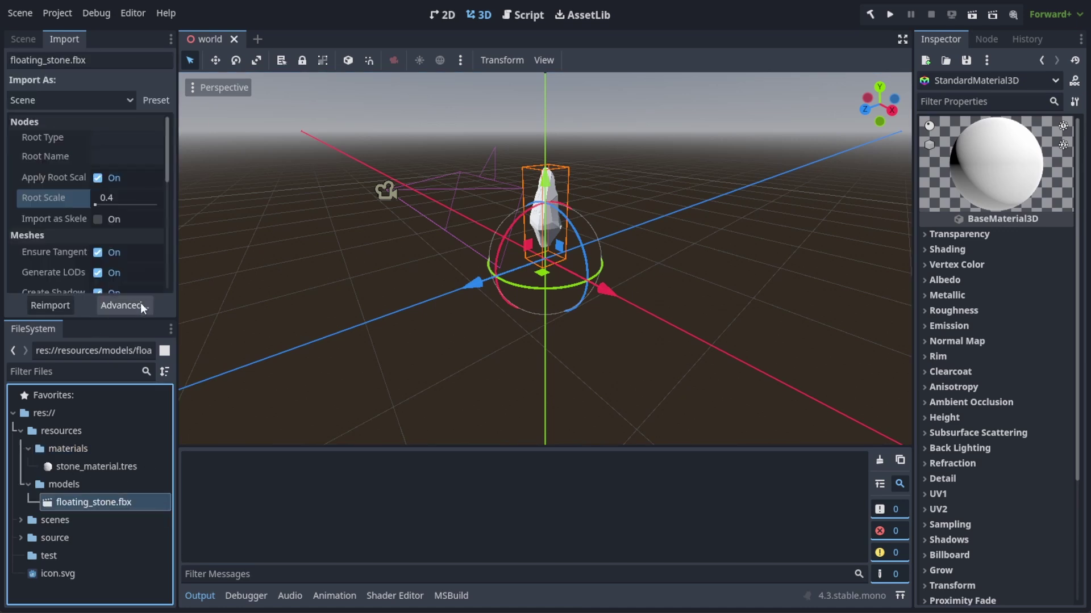
left_click(124, 306)
left_click(171, 64)
left_click(126, 89)
left_click(952, 82)
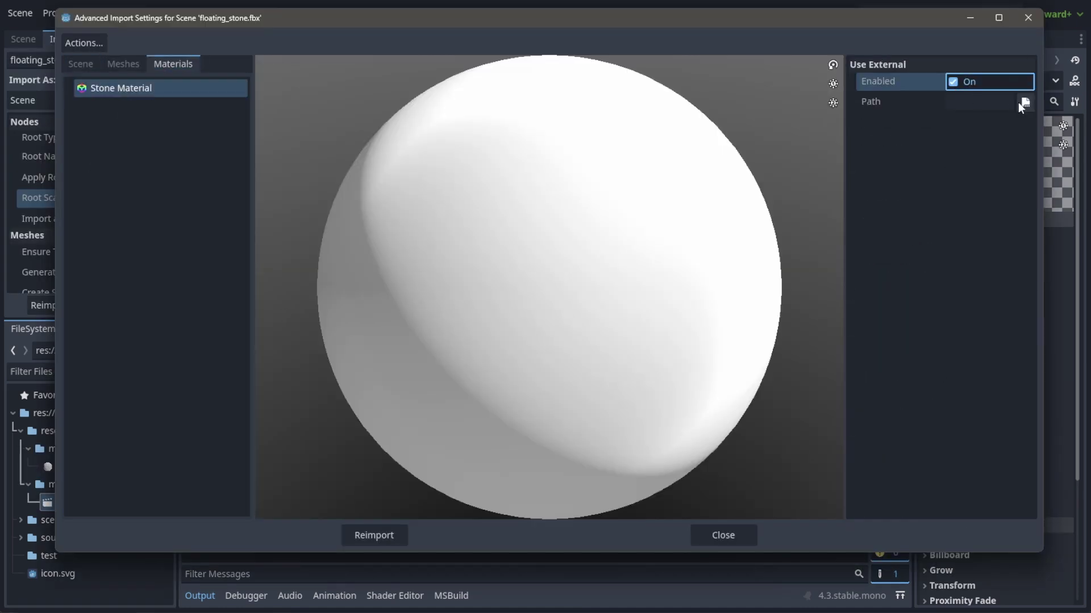
Set Stone Material's external path to stone_material.tres in resources/materials and reimport the model.
left_click(1024, 103)
double_click(404, 153)
double_click(345, 151)
left_click(358, 162)
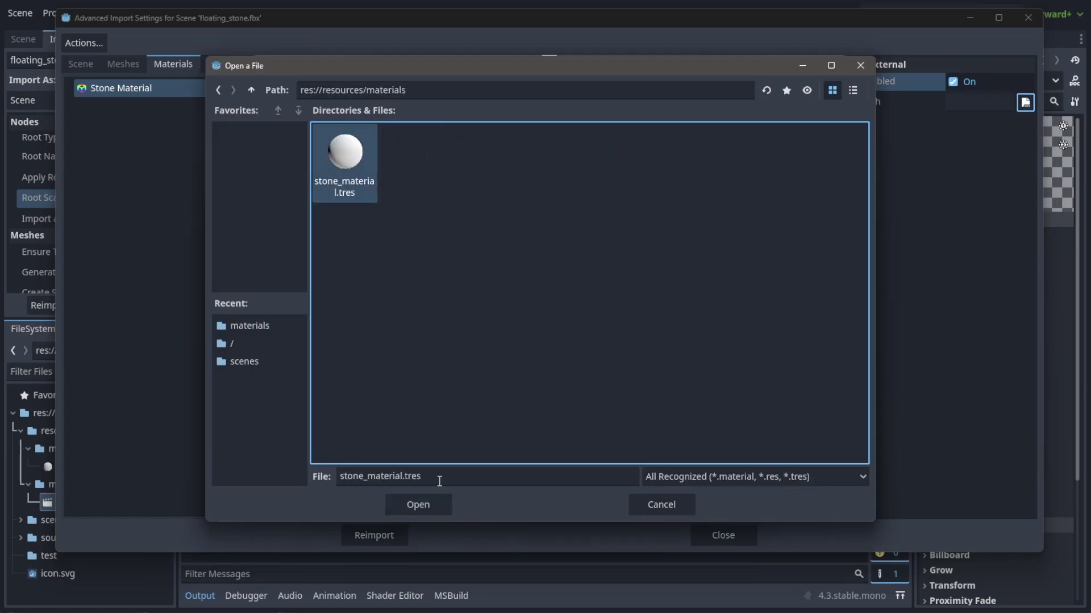
left_click(418, 505)
left_click(374, 535)
Change the albedo color of stone_material.tres to a medium light blue.
left_click(98, 468)
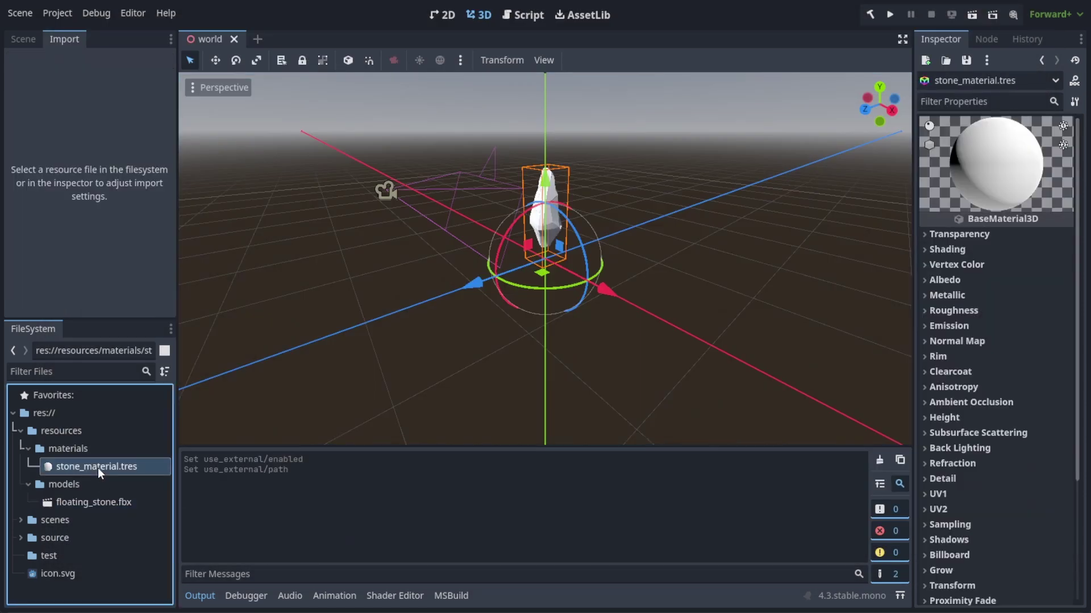
left_click(945, 279)
left_click(1036, 296)
left_click_drag(1042, 532, 1020, 573)
left_click_drag(1027, 401, 1011, 349)
left_click(758, 539)
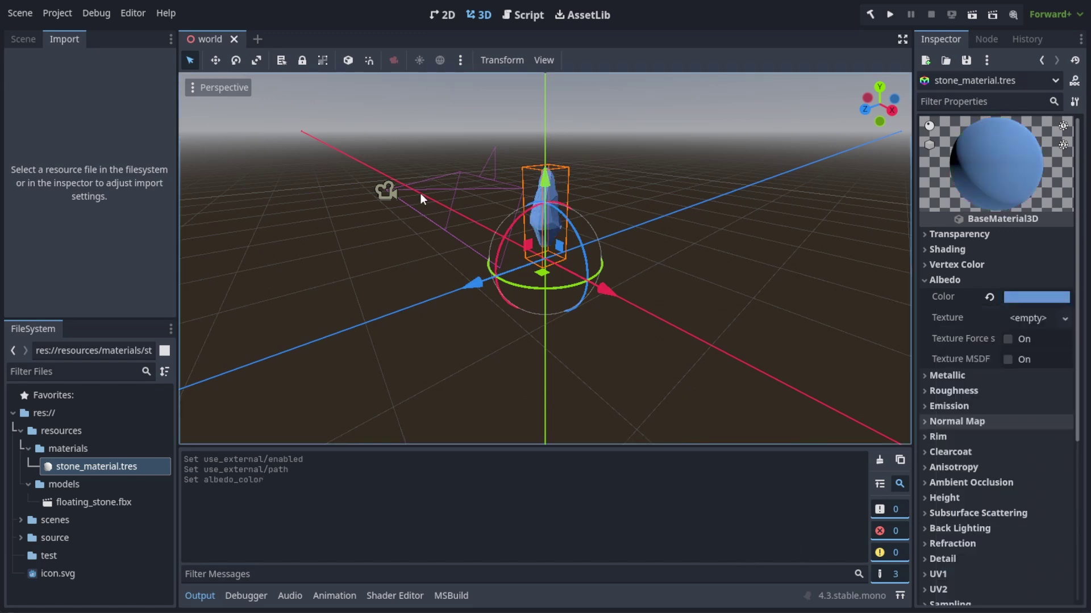
Run the current world scene to check the stone with its recolored material.
scroll(527, 194, "up", 3)
key("F6")
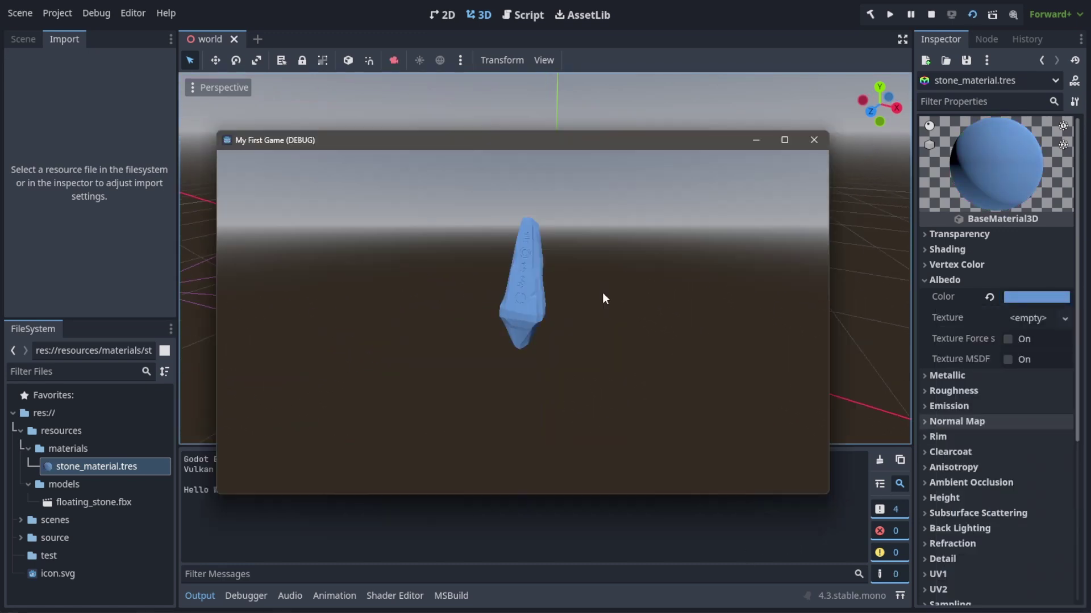